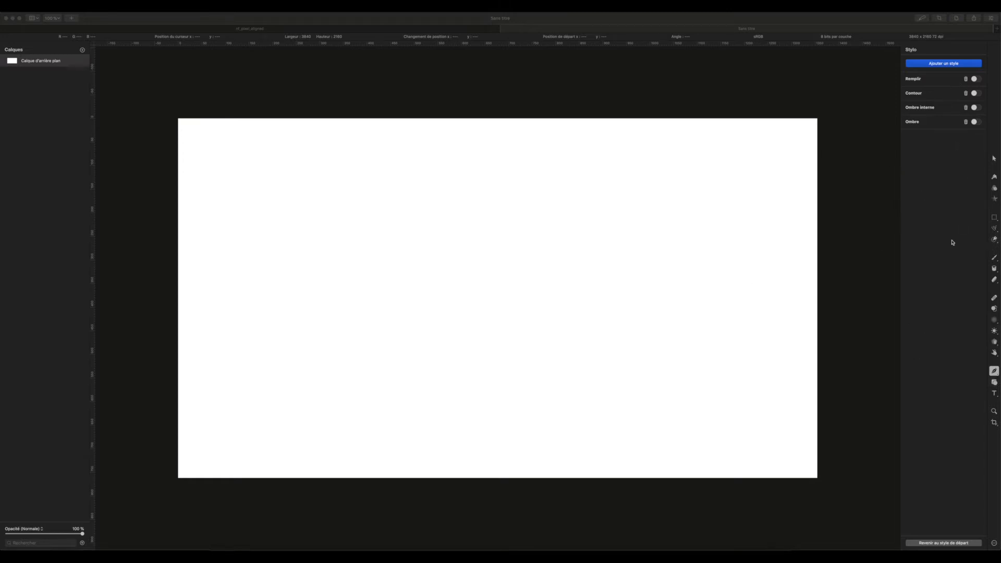
- Fill the background layer with grey and lock it
left_click(994, 268)
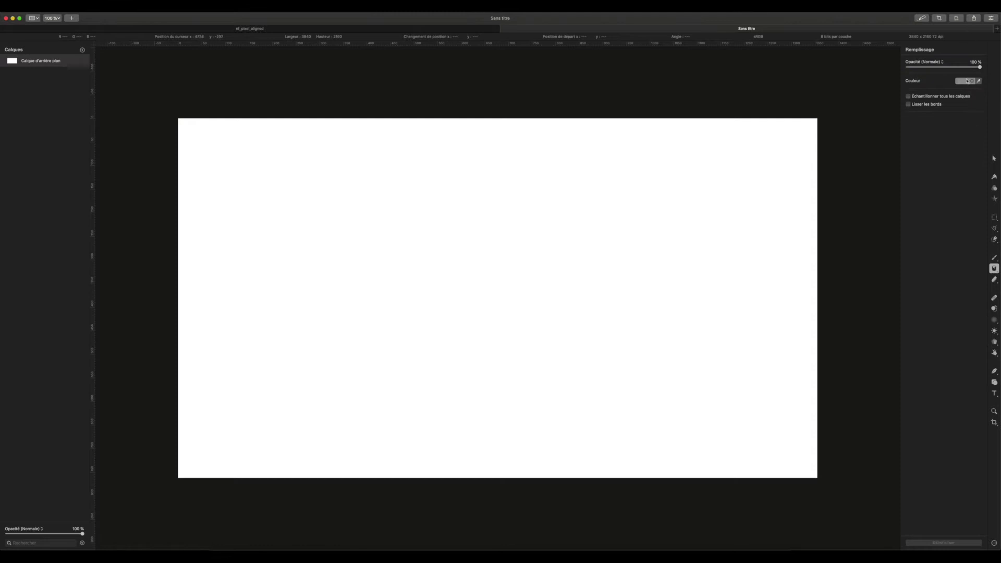
left_click(678, 186)
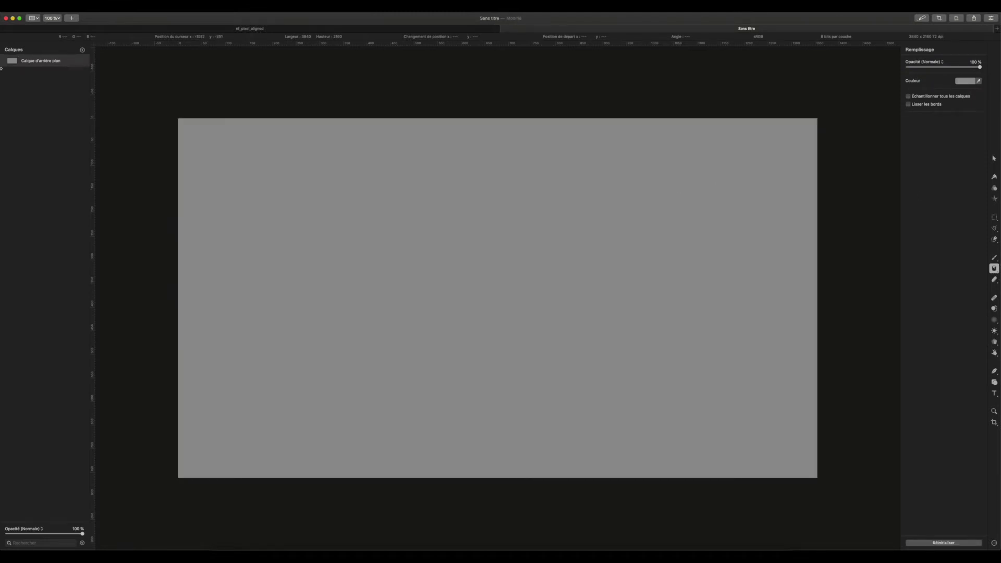
left_click(76, 60)
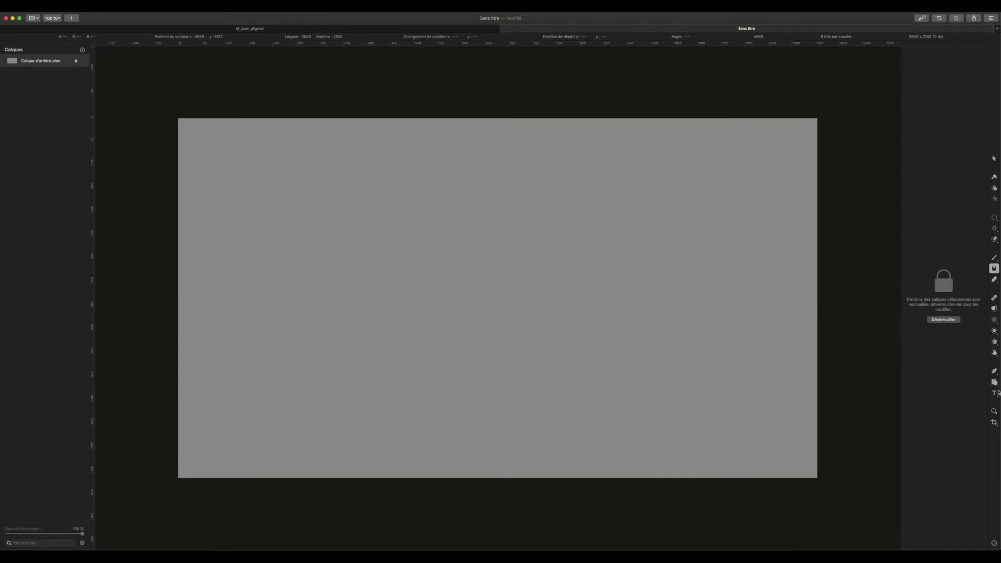
- Draw an open zigzag outline of straight segments with the Pen tool (Stylo), about 84 cm wide and 48 cm high
left_click(994, 371)
left_click(996, 375)
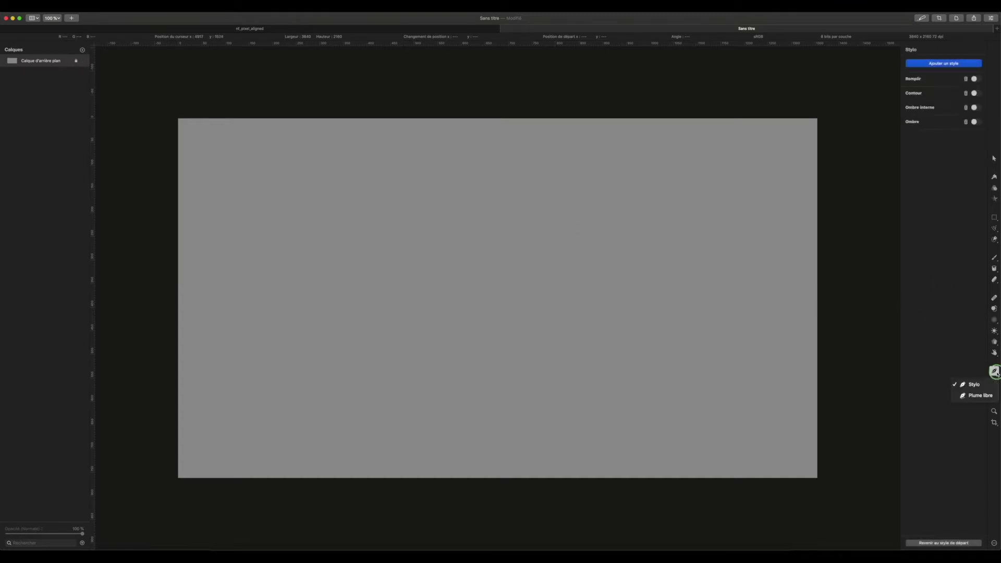
left_click(973, 385)
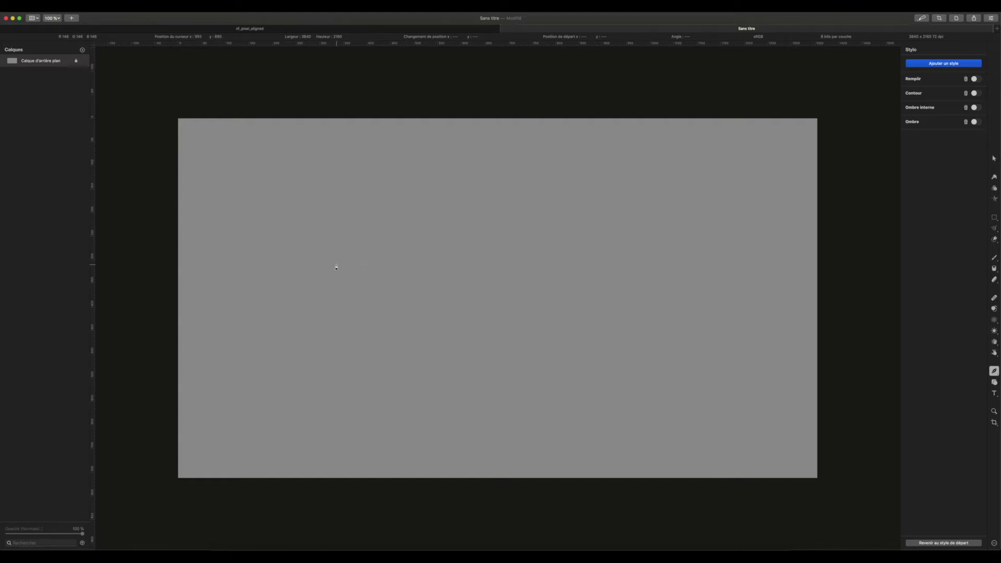
left_click(576, 213)
left_click(327, 349)
double_click(284, 321)
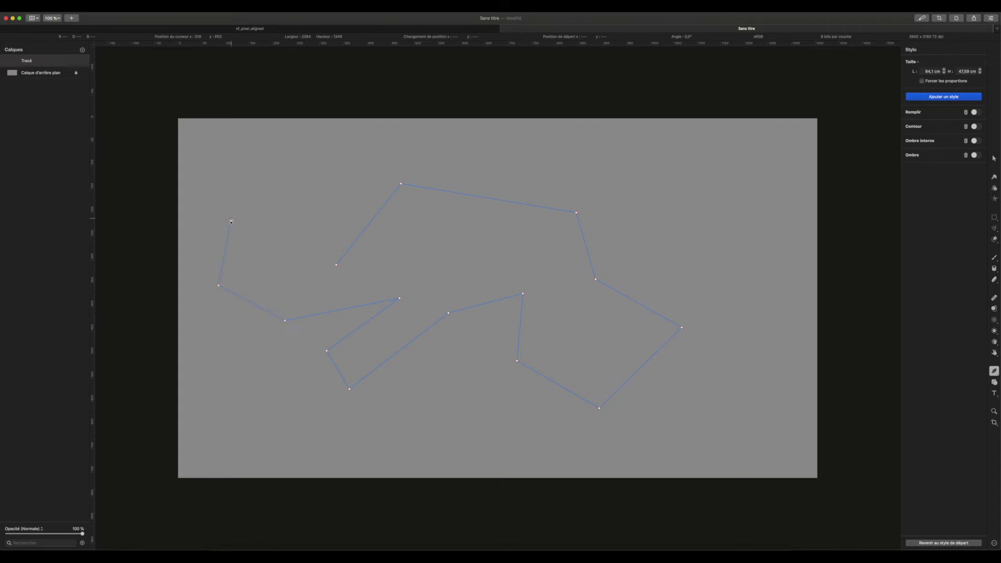
- Add one more anchor point after the outline's left end and close the path
left_click(262, 230)
left_click_drag(263, 230, 336, 265)
right_click(257, 231)
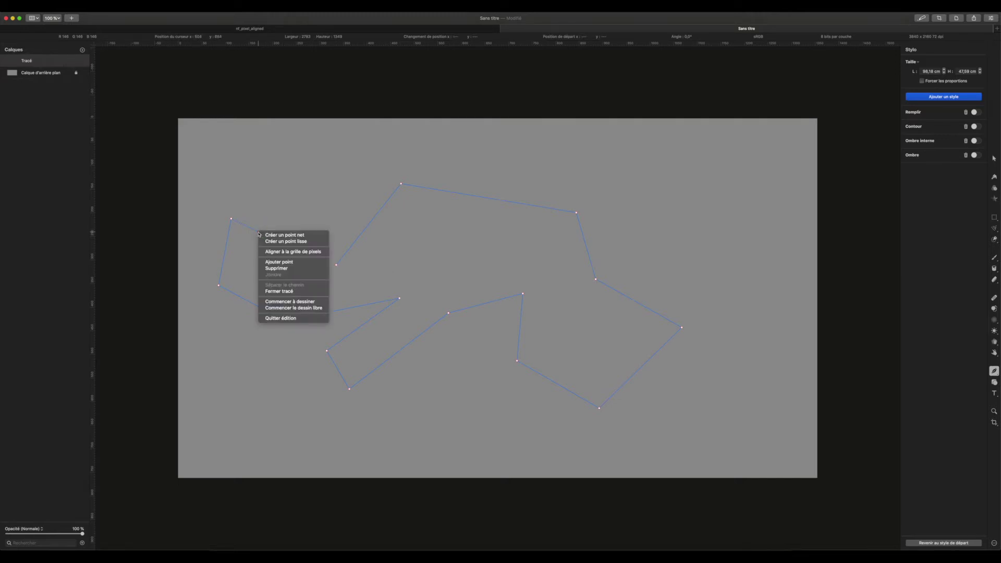
left_click(283, 292)
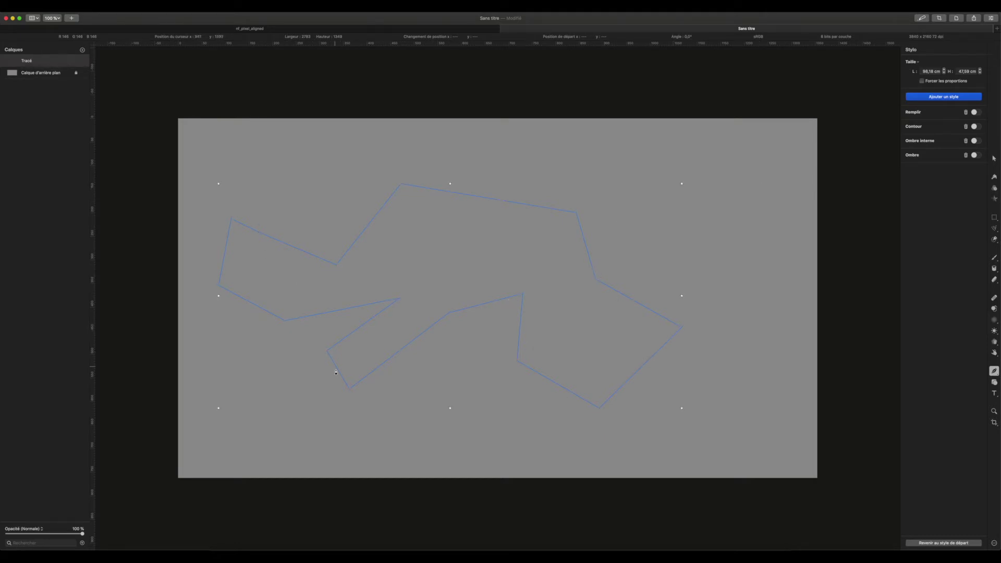
- Enlarge the closed path from its lower-right corner to about 100.6 × 51.3 cm and make it editable
mouse_move(42, 61)
mouse_move(683, 408)
left_mouse_down()
mouse_move(623, 357)
mouse_move(701, 408)
mouse_move(641, 396)
mouse_move(621, 402)
mouse_move(706, 427)
mouse_move(693, 425)
left_mouse_up()
left_click(401, 262)
right_click(362, 241)
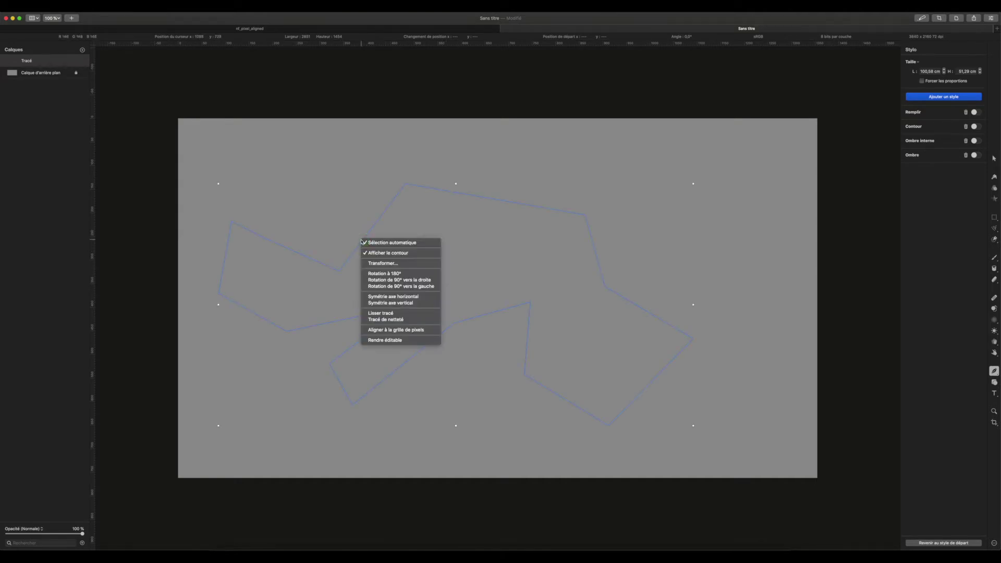
left_click(394, 341)
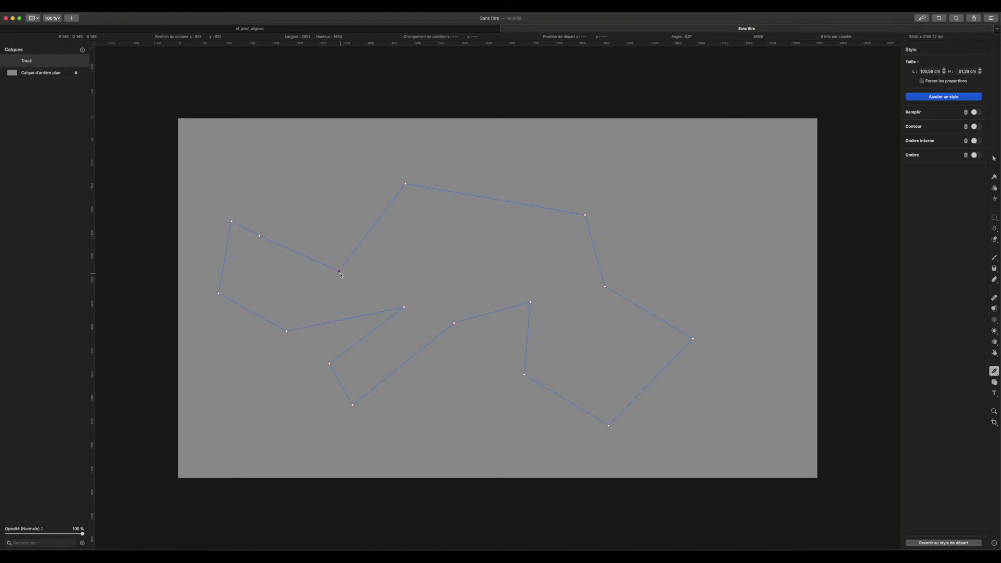
- Move the inner corner point on the upper left slightly upward and try adding a point on the long upper segment
mouse_move(341, 273)
left_mouse_down()
mouse_move(355, 243)
mouse_move(338, 262)
left_mouse_up()
left_click_drag(497, 201, 481, 245)
key("BackSpace")
- Convert the two corner points at the ends of the long upper segment to smooth points, adjusting the first one's curve handle
left_click(406, 185)
right_click(407, 187)
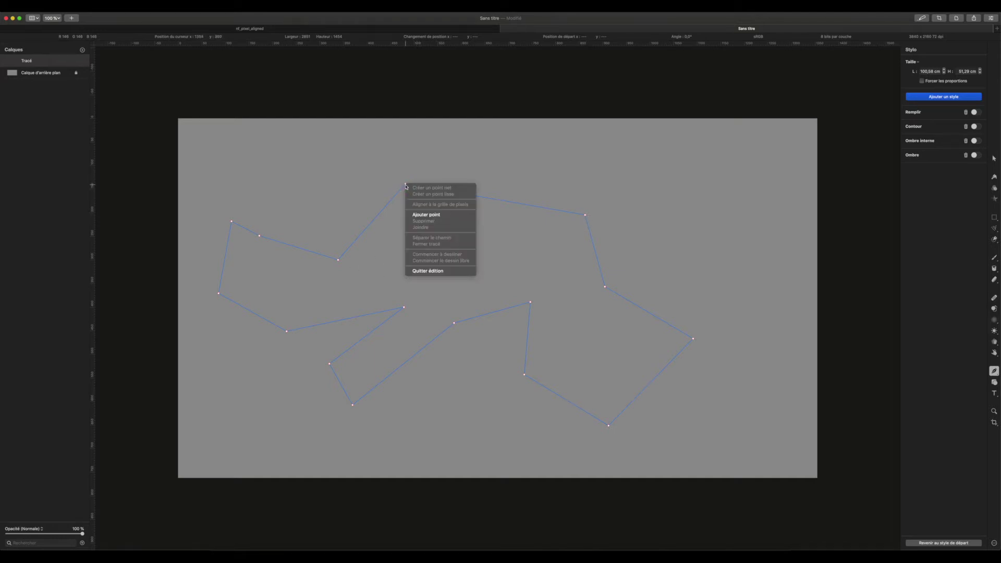
key("Escape")
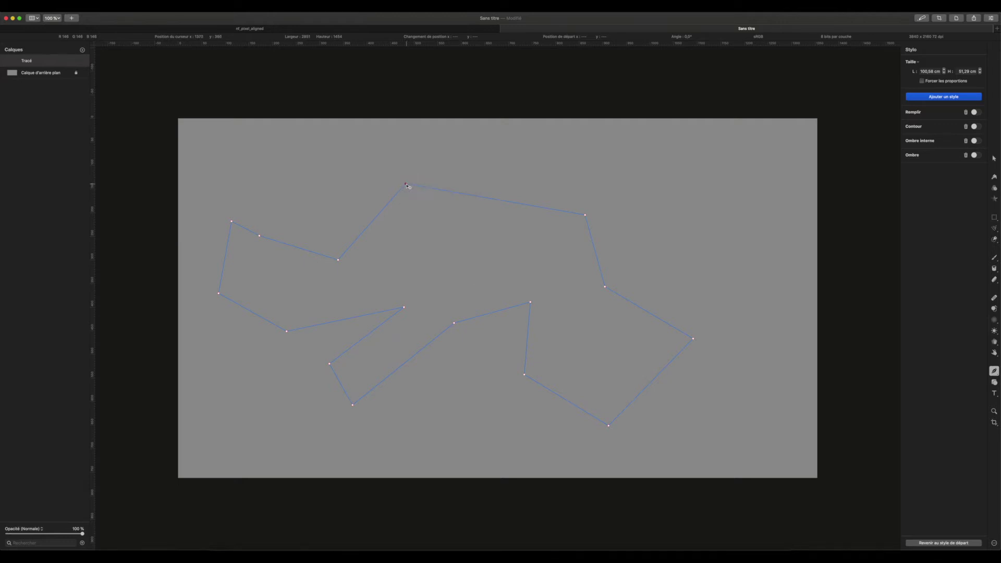
right_click(407, 186)
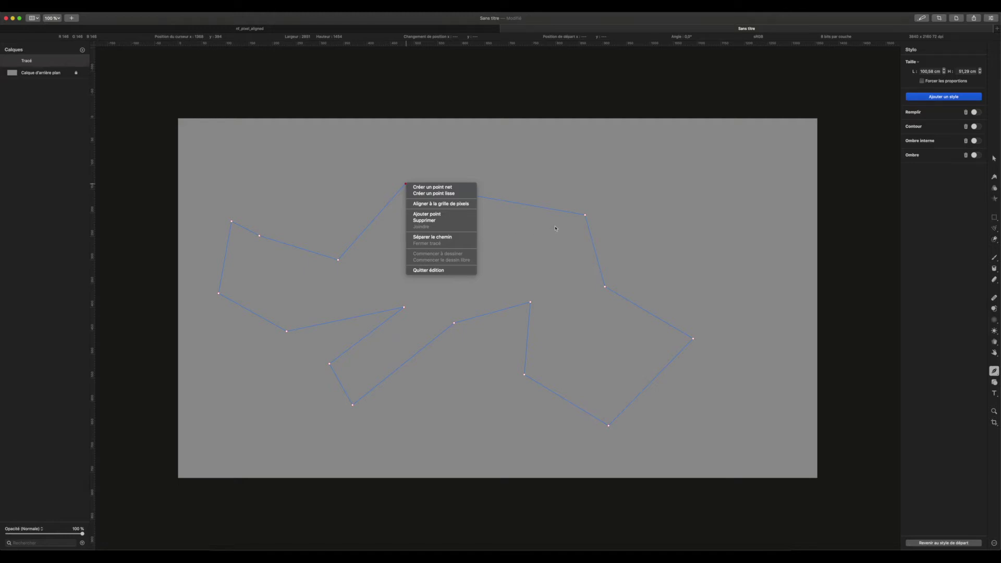
left_click(434, 193)
mouse_move(374, 194)
left_mouse_down()
mouse_move(383, 171)
mouse_move(363, 189)
mouse_move(422, 175)
mouse_move(373, 178)
mouse_move(344, 206)
mouse_move(380, 203)
mouse_move(378, 193)
left_mouse_up()
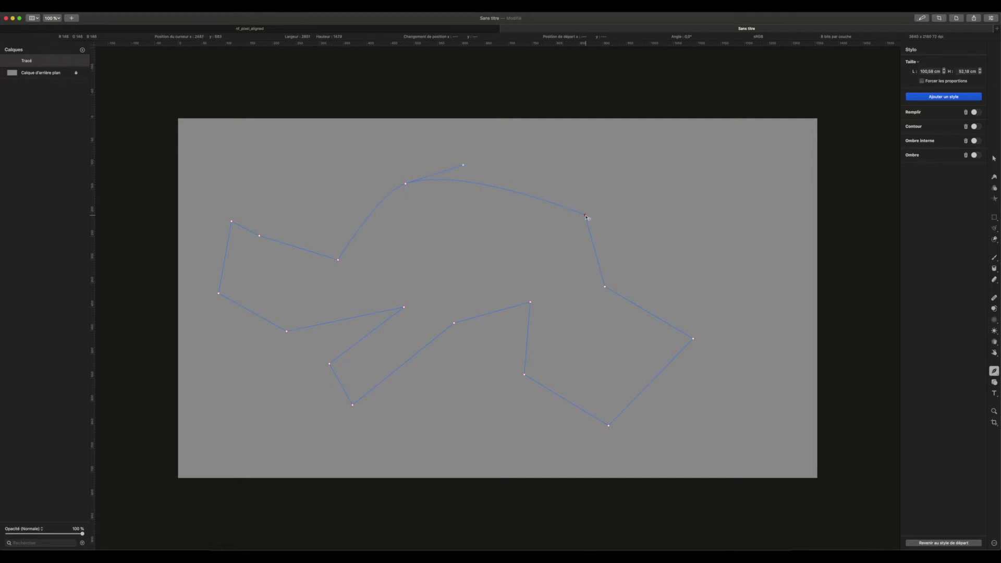
right_click(585, 216)
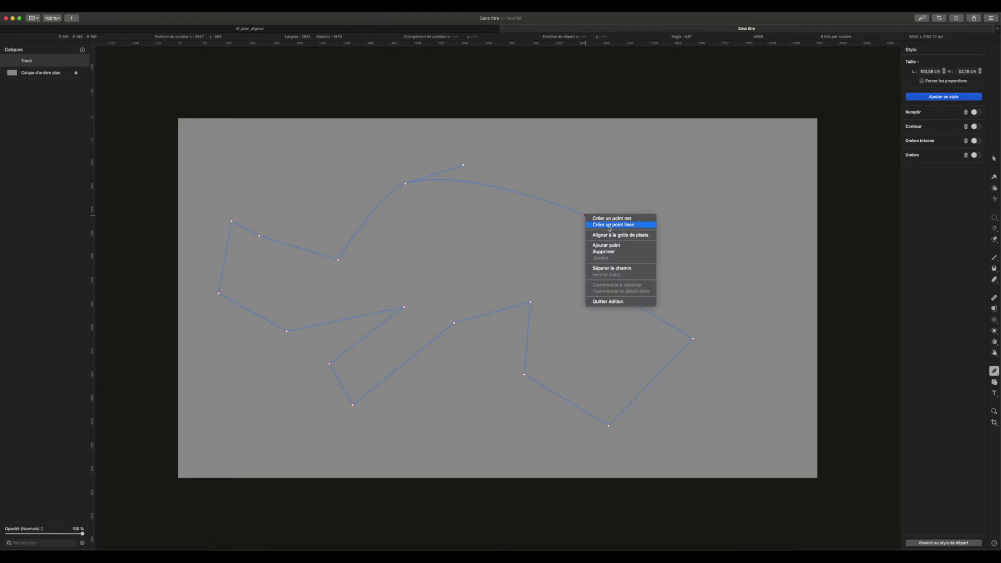
left_click(609, 226)
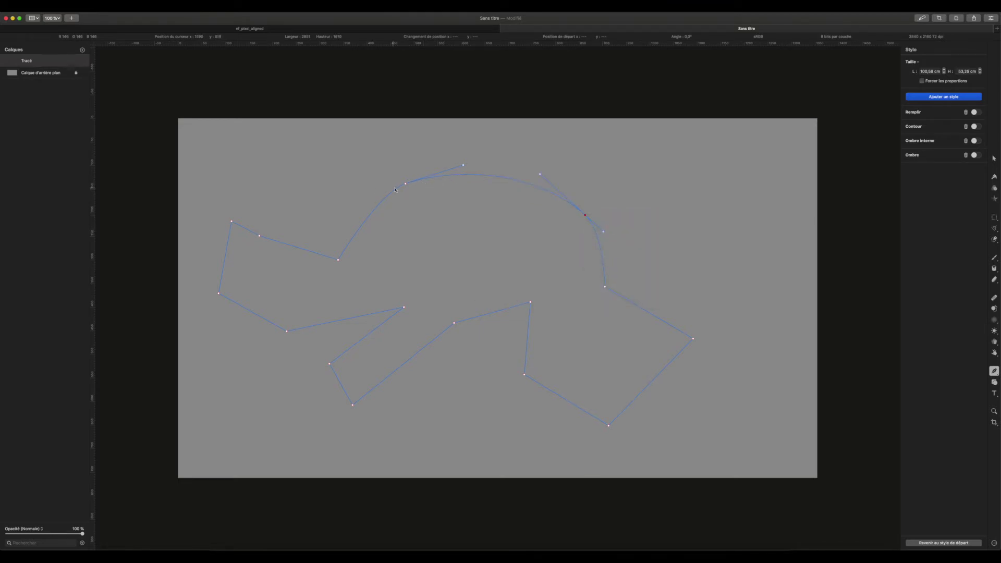
- Lower the upper-left smooth point, add a point on the top curve, raise it into a peak and adjust its handles
left_click_drag(406, 189, 408, 199)
left_click_drag(494, 186, 492, 173)
mouse_move(493, 154)
left_mouse_down()
mouse_move(521, 159)
mouse_move(498, 150)
left_mouse_up()
left_click_drag(465, 156, 463, 162)
- Align the topmost anchor point to the pixel grid, then view the pixel-alignment example document and return to the drawing
right_click(494, 156)
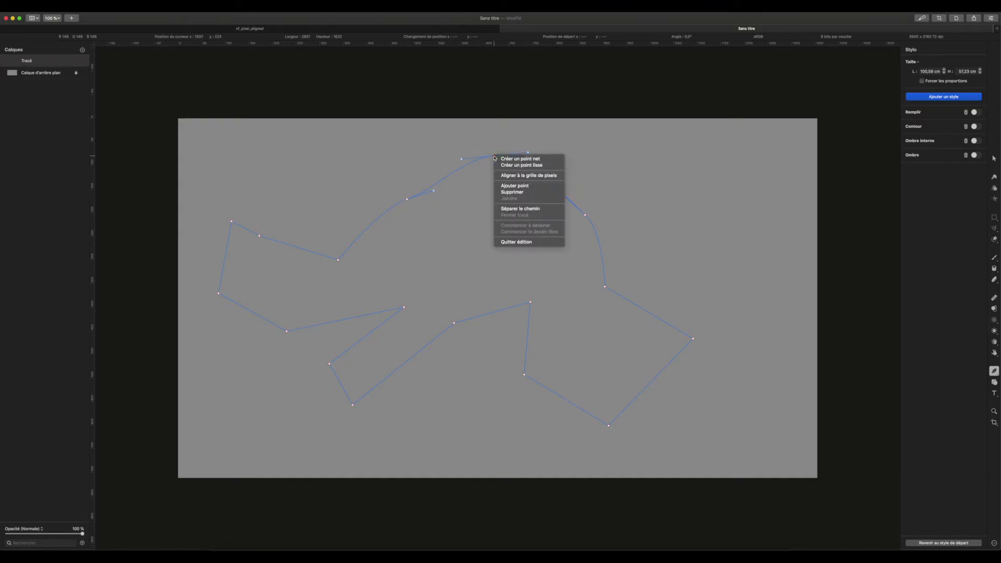
left_click(529, 176)
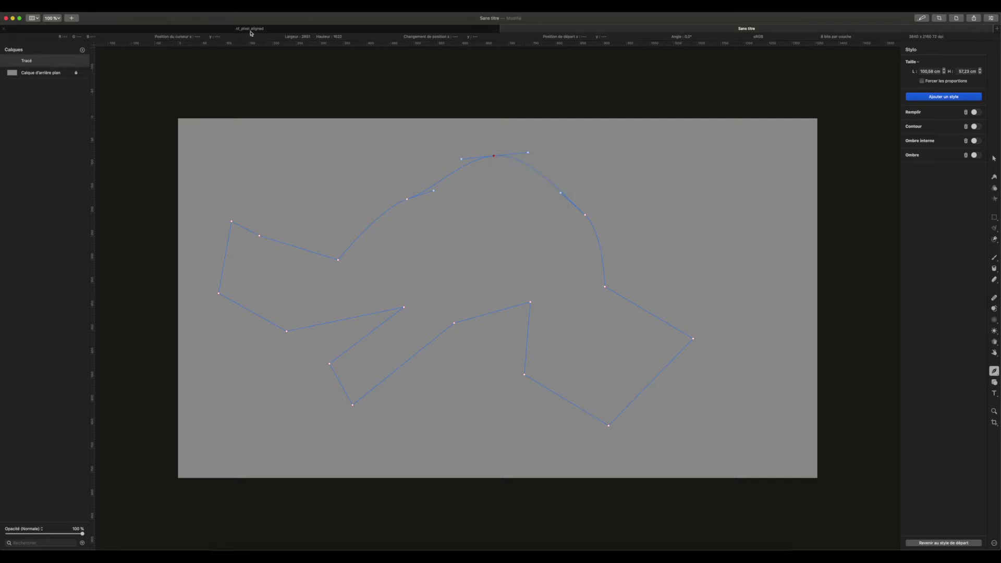
left_click(292, 29)
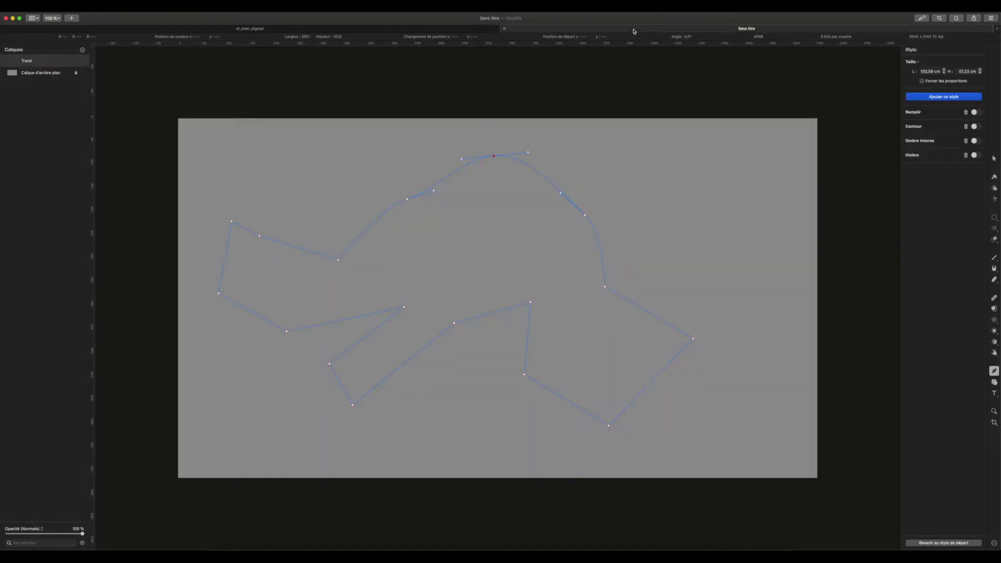
left_click(635, 32)
- Split the path at its topmost point and pull the two resulting ends apart
right_click(494, 157)
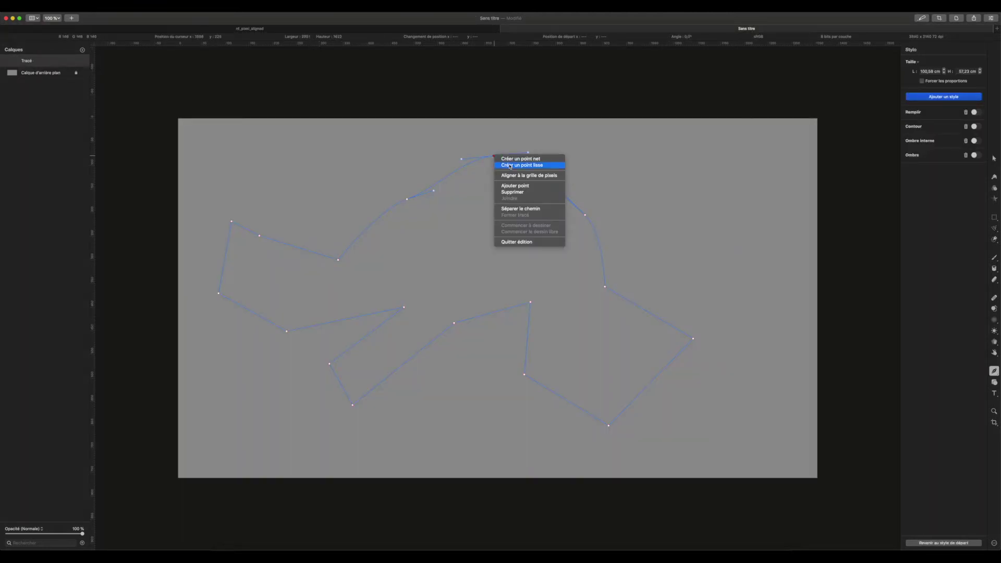
left_click(527, 209)
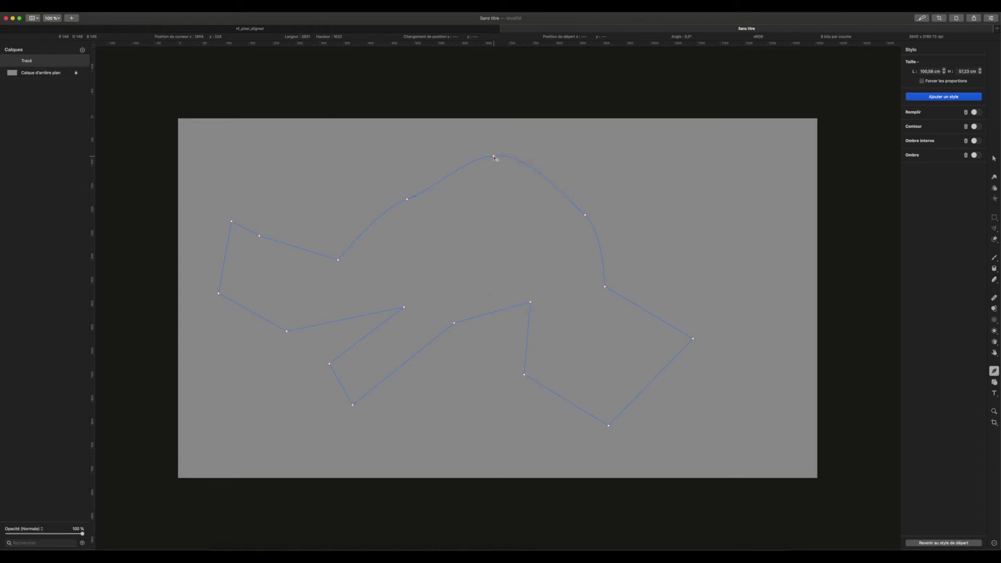
left_click_drag(494, 157, 534, 212)
left_click_drag(514, 144, 645, 168)
- Continue the path freehand from its left open end with a wavy line, then leave point editing
left_click(441, 151)
right_click(443, 154)
key("Escape")
right_click(442, 152)
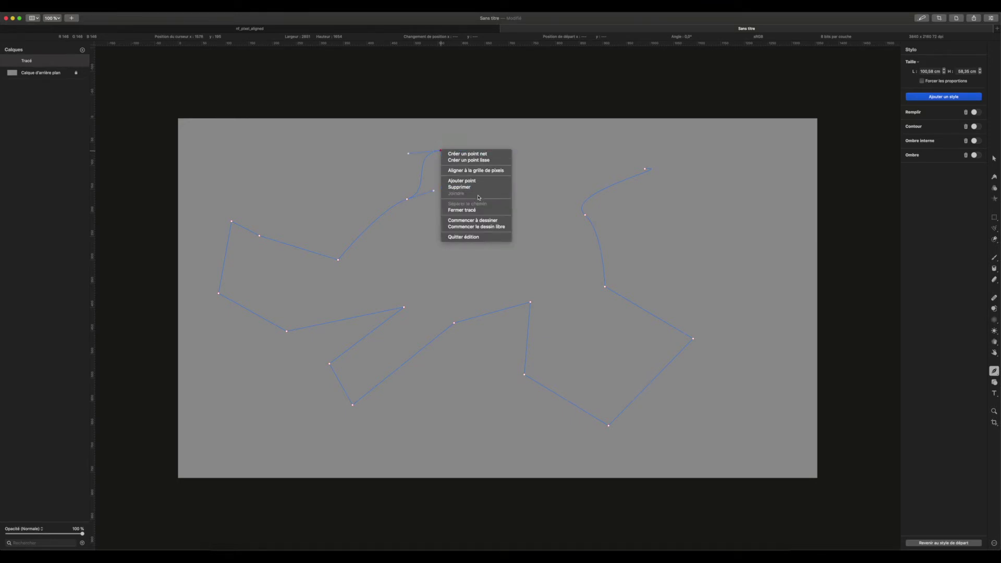
left_click(491, 228)
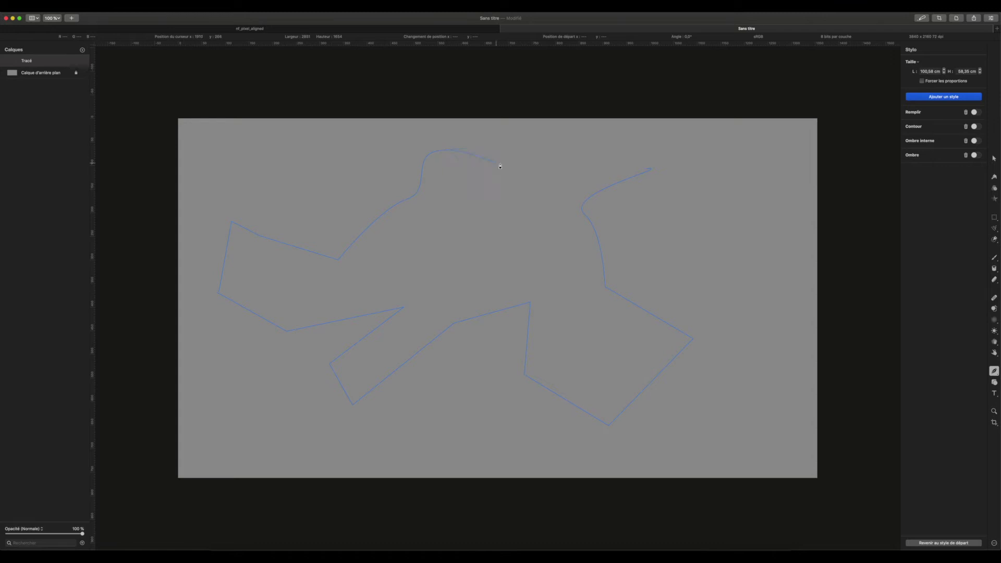
left_click_drag(452, 161, 456, 175)
right_click(538, 154)
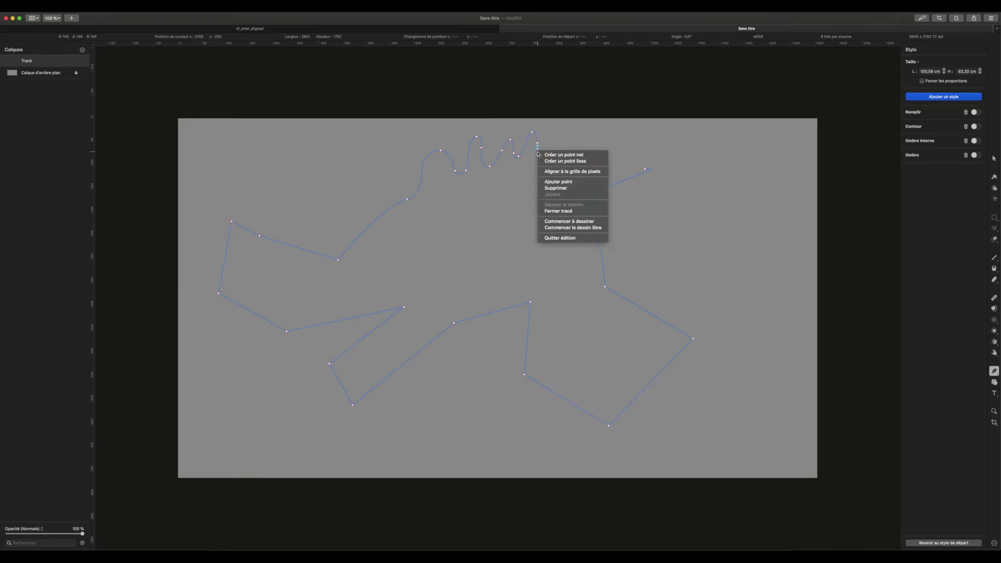
left_click(574, 239)
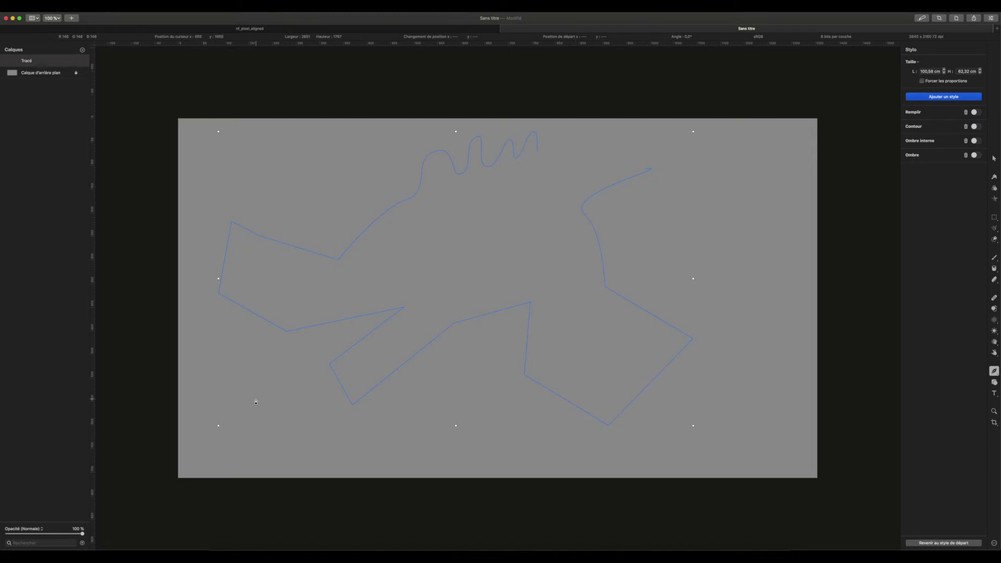
- Smooth the whole path with Lisser tracé, then turn it into sharp segments with Tracé de netteté
right_click(505, 227)
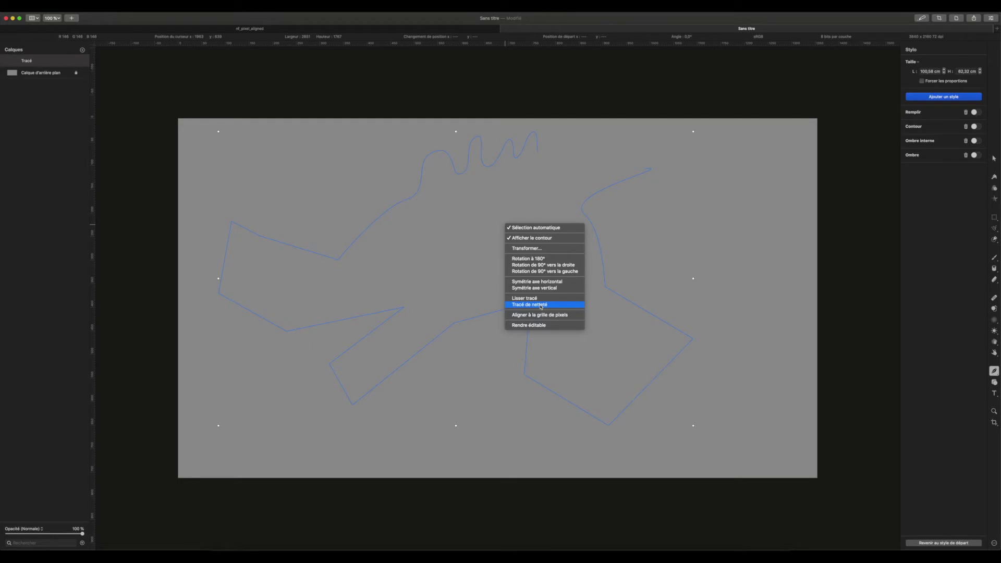
left_click(521, 300)
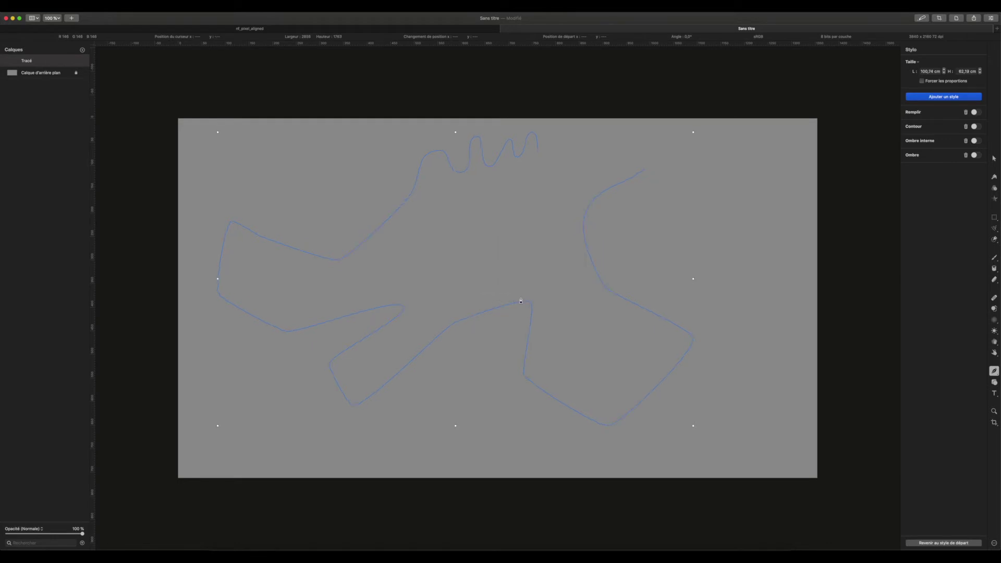
right_click(521, 300)
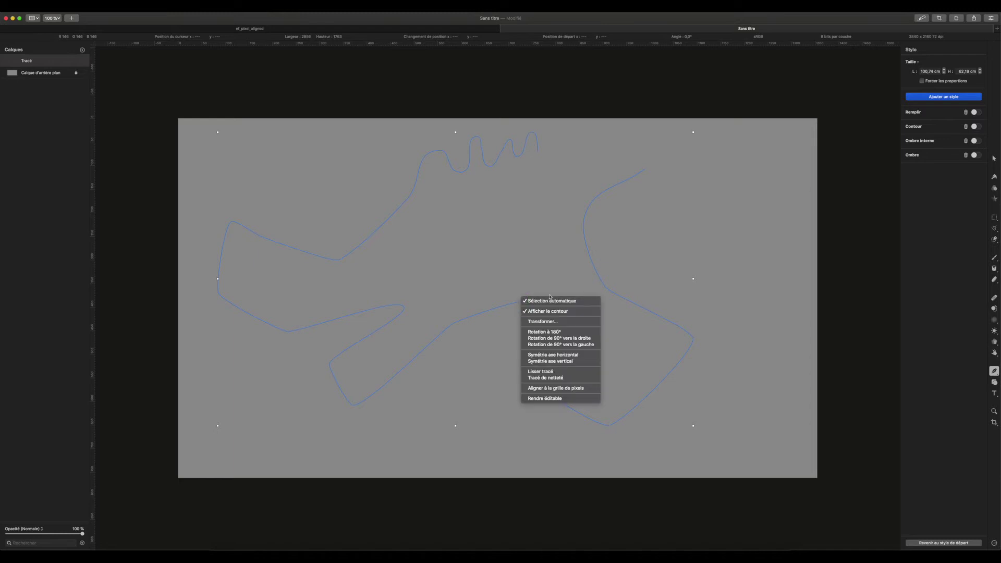
left_click(562, 379)
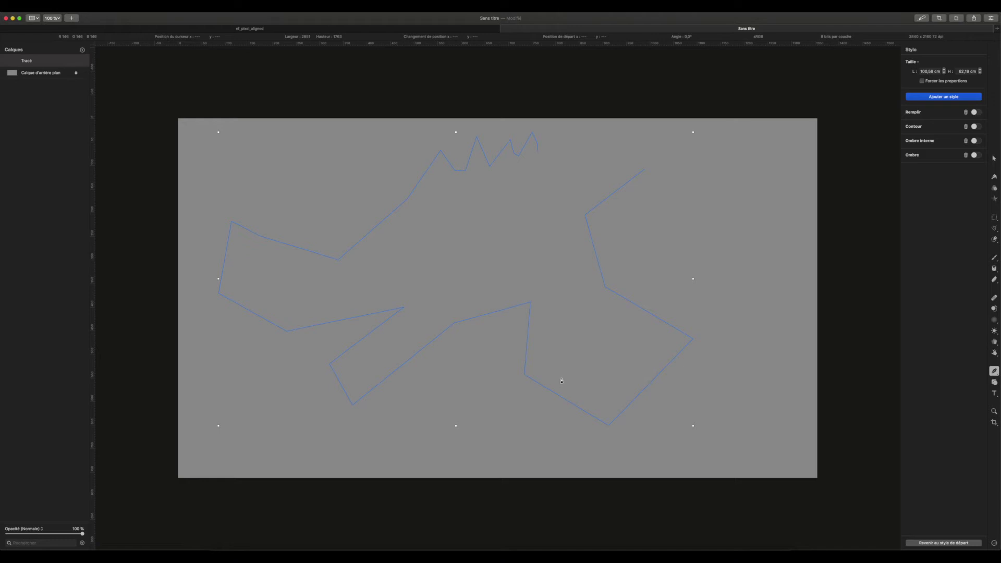
- Make the path editable again, try moving its two open end points, and undo the changes
right_click(524, 245)
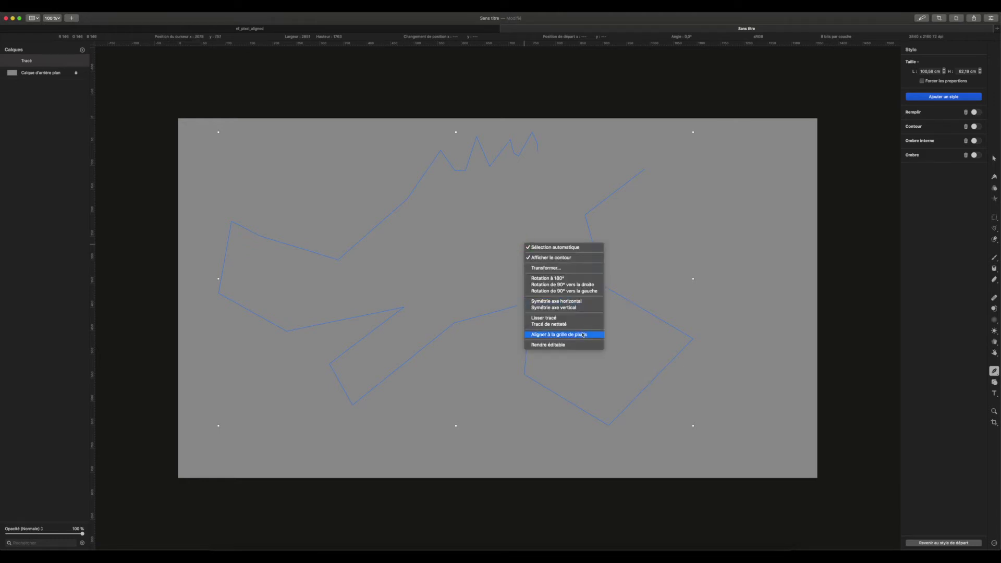
left_click(556, 346)
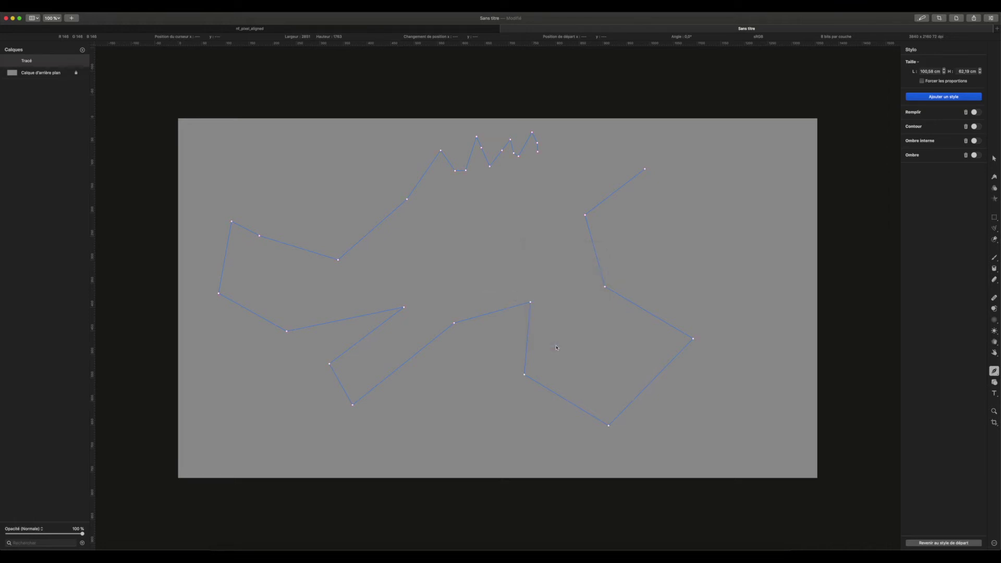
left_click_drag(538, 153, 583, 160)
left_click_drag(643, 172, 646, 171)
key("super+z")
- Delete the Tracé layer
right_click(57, 63)
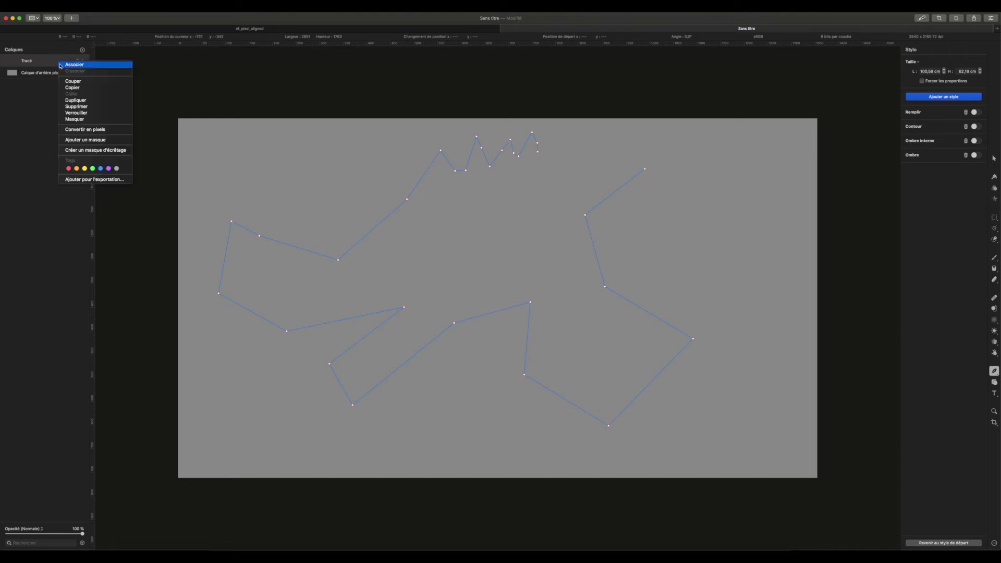
left_click(88, 108)
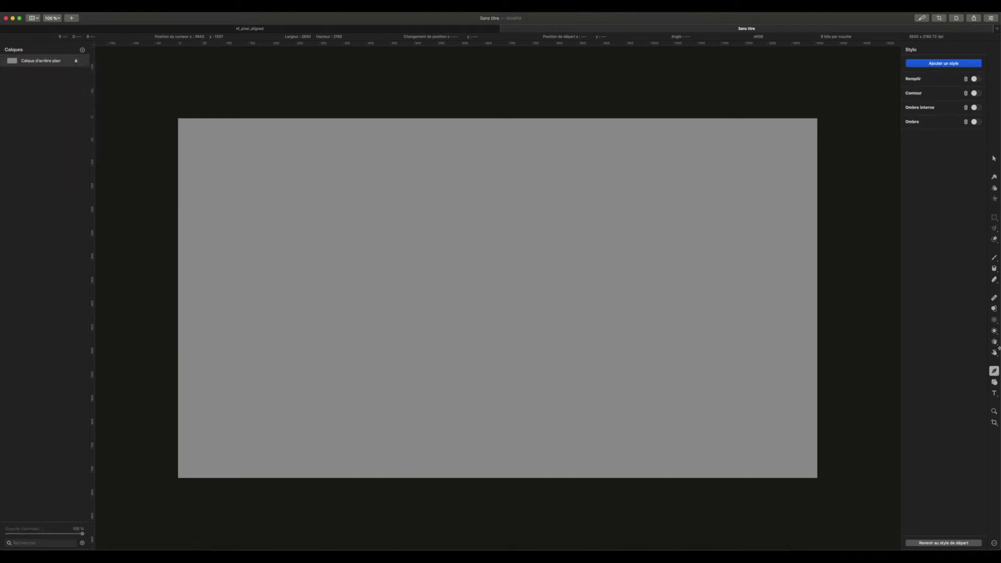
- Draw an irregular curvy open outline with the free pen (Plume libre), about 119 cm wide and 54 cm high
left_click(994, 370)
left_click(972, 395)
left_click_drag(233, 253, 230, 252)
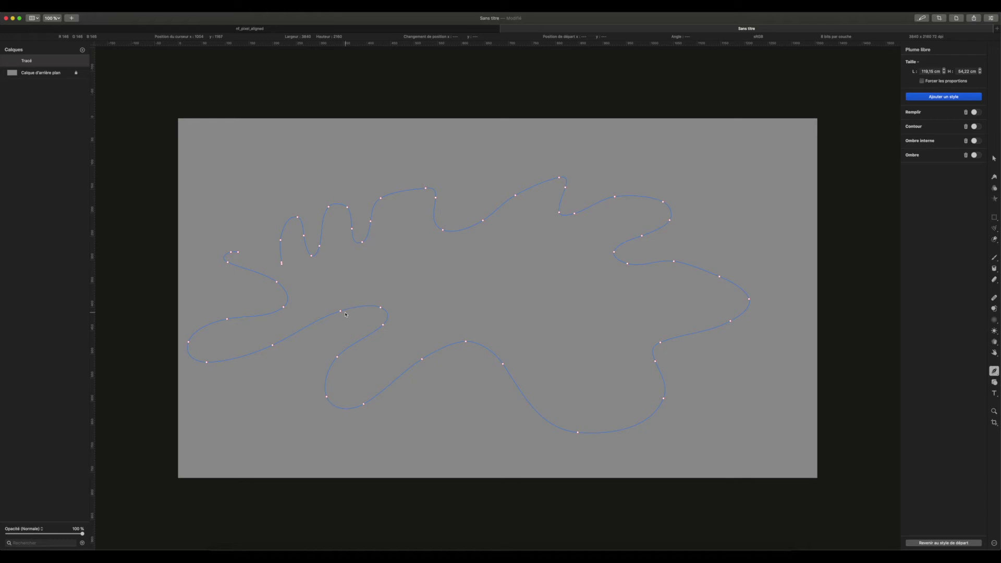
- Nudge a point on the lower-left part of the outline slightly, then close the path with Fermer tracé
mouse_move(340, 310)
left_mouse_down()
mouse_move(318, 327)
mouse_move(337, 310)
left_mouse_up()
right_click(239, 254)
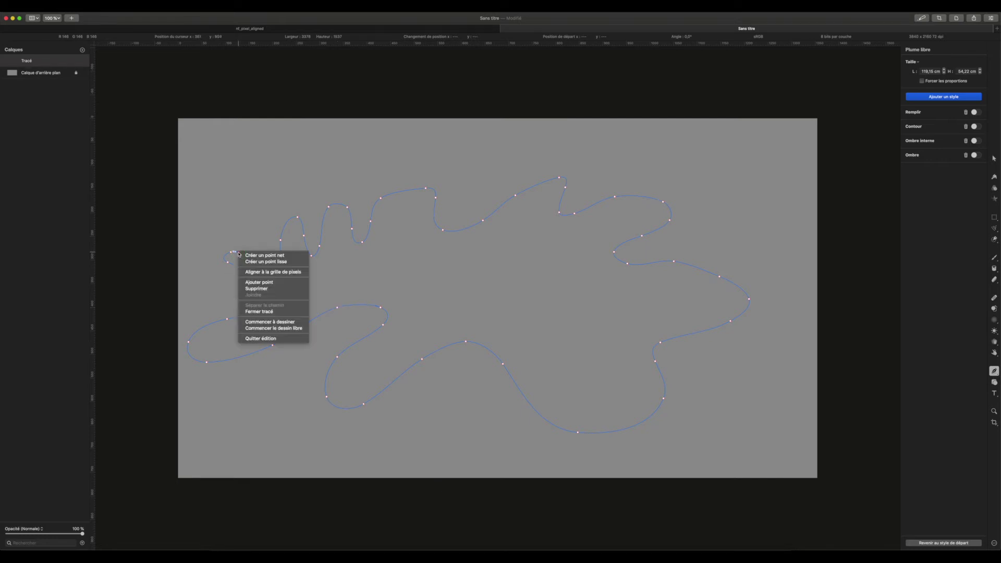
left_click(261, 311)
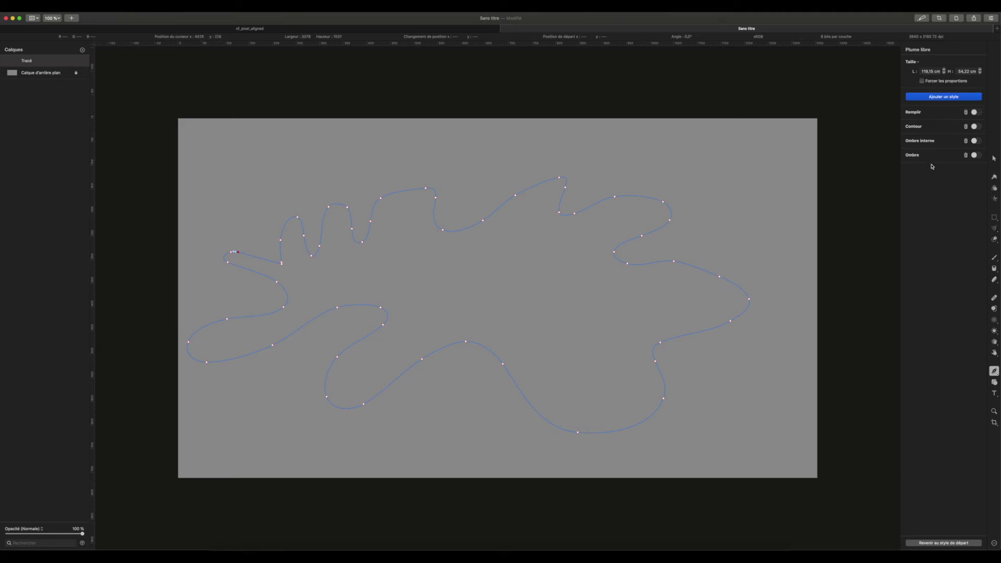
- Enable a solid colour fill (Remplir) on the closed shape, make it yellow and set its opacity to 56 %
left_click(946, 97)
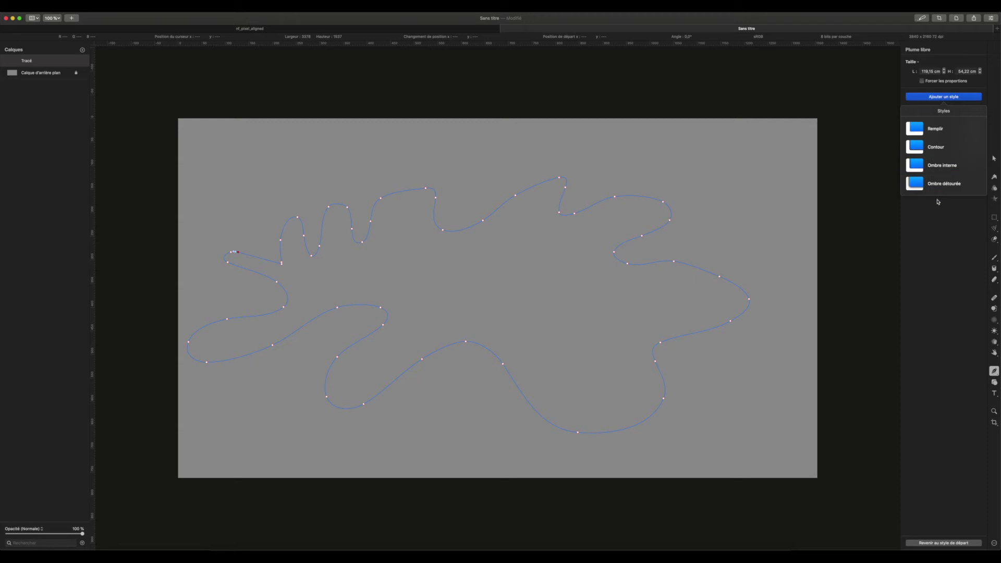
left_click(934, 228)
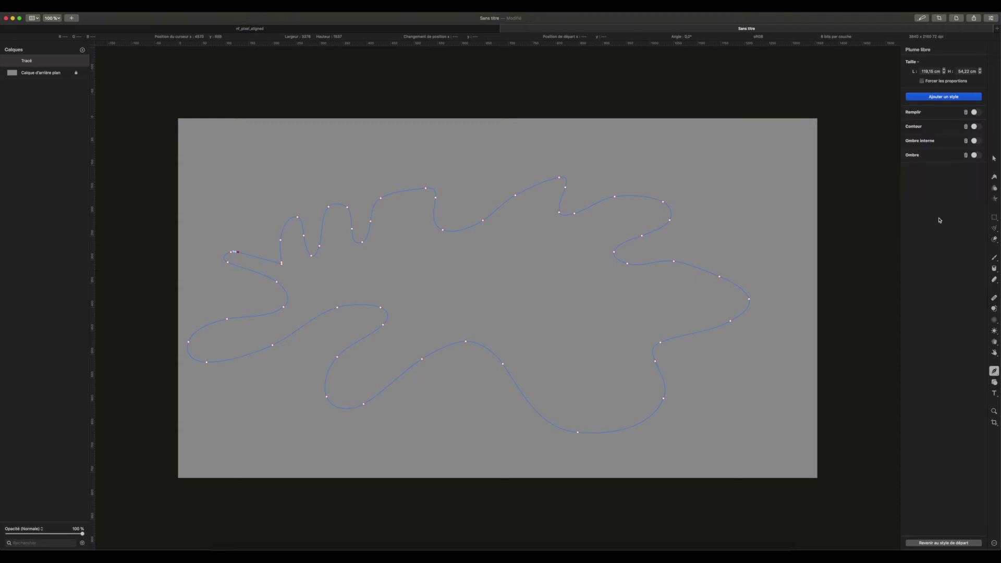
left_click(975, 113)
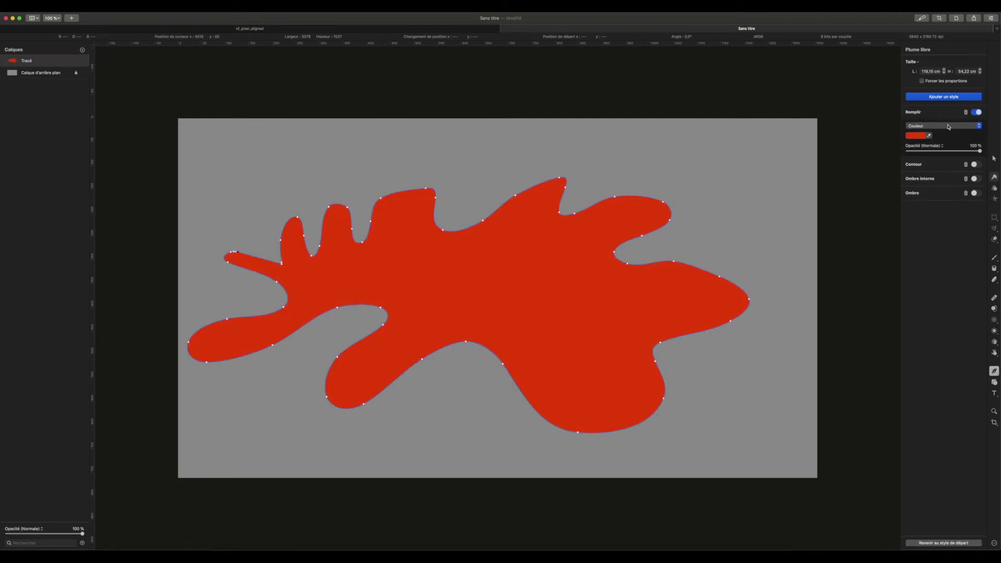
left_click(955, 126)
left_click(955, 125)
left_click(914, 136)
left_click(917, 220)
left_click(980, 160)
left_click(928, 137)
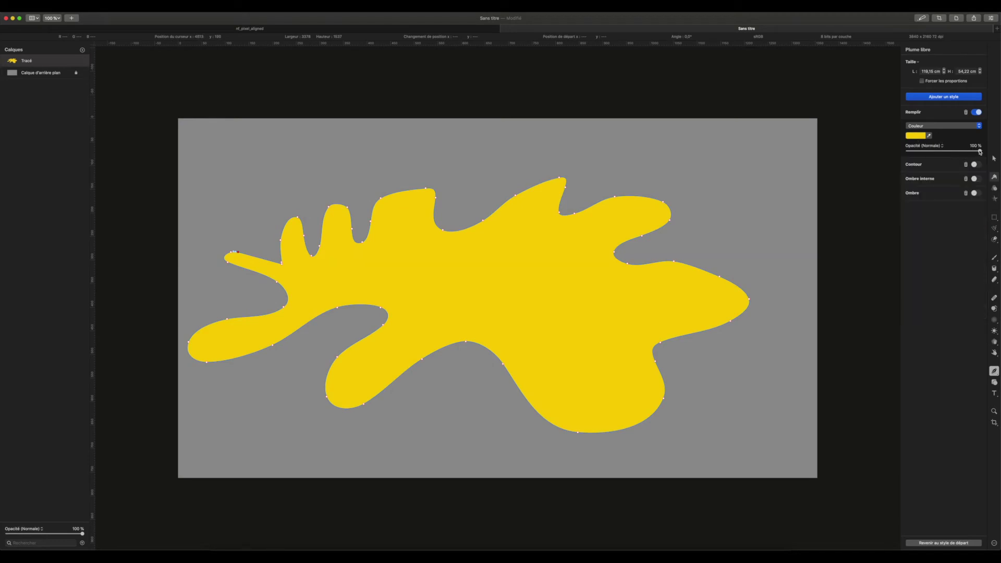
left_click_drag(979, 151, 946, 152)
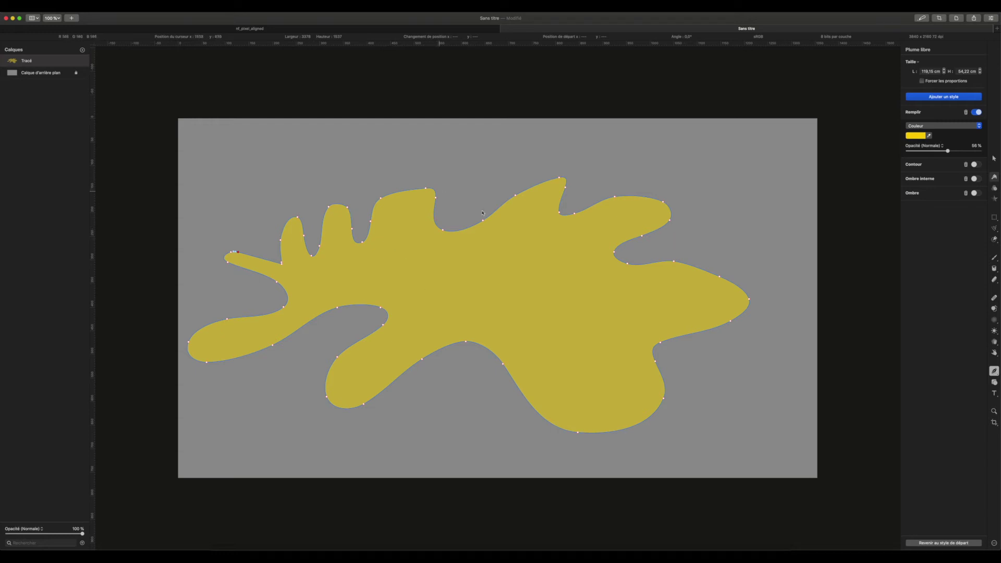
- Leave point editing of the path, then hide its outline display (Afficher le contour) and show it again
right_click(465, 275)
left_click(485, 359)
right_click(537, 258)
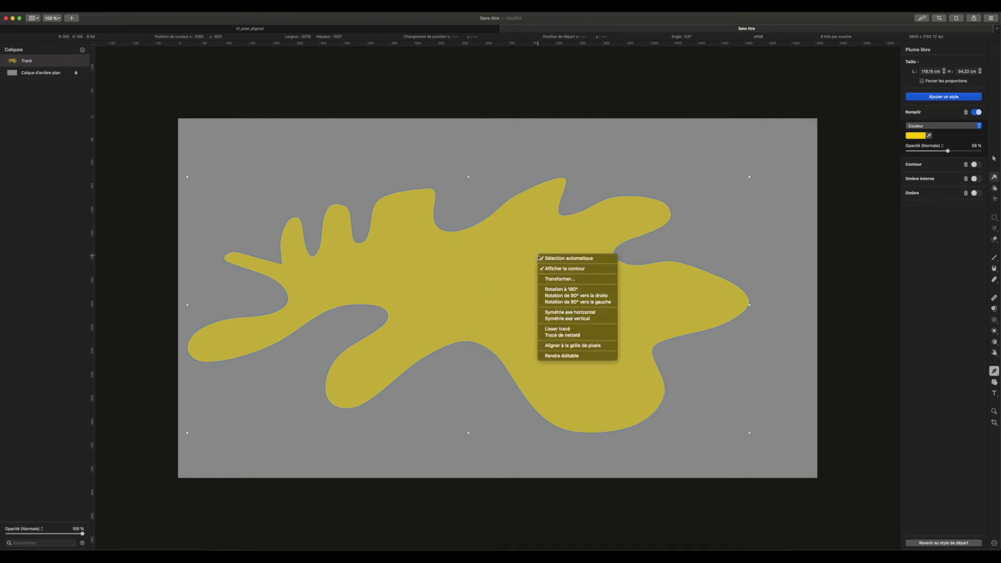
left_click(562, 269)
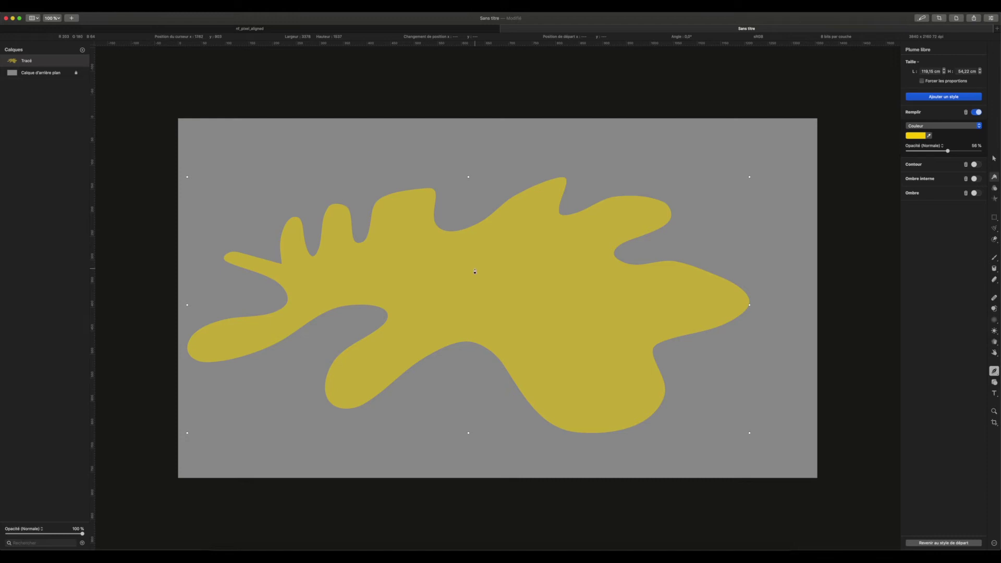
right_click(471, 270)
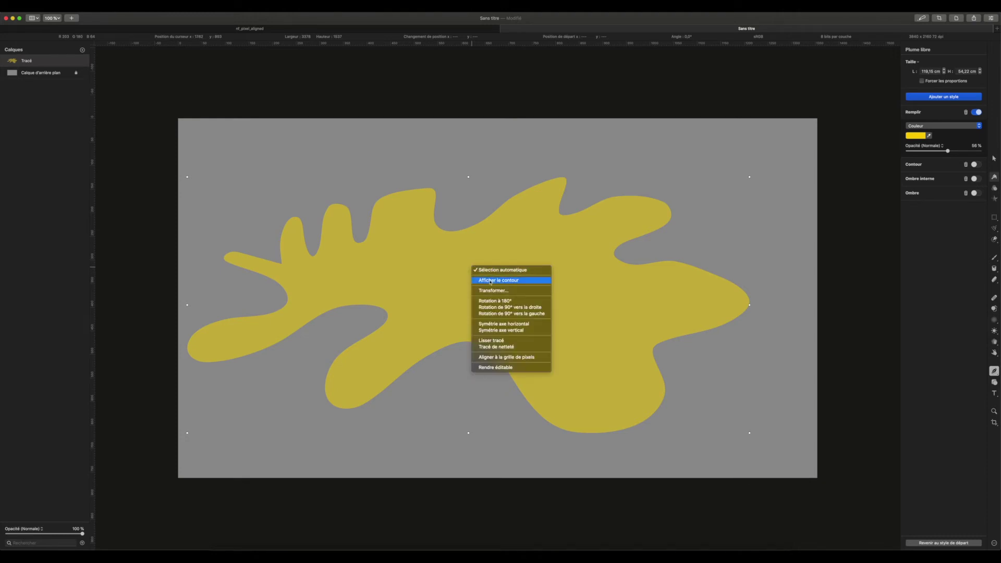
left_click(490, 281)
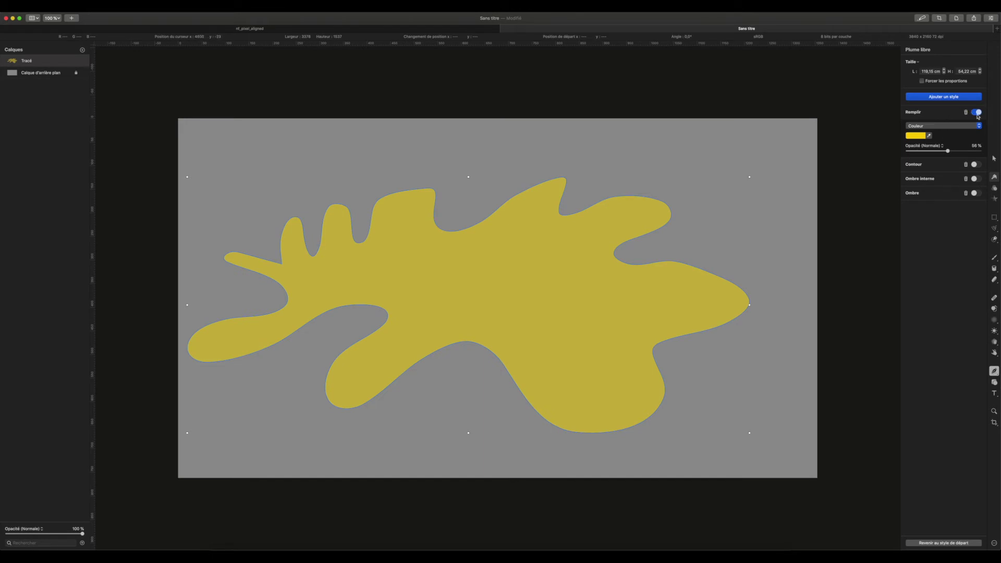
- Enable a colour Contour positioned at Centre, choose the first line style and set its width to 12 px
left_click(974, 165)
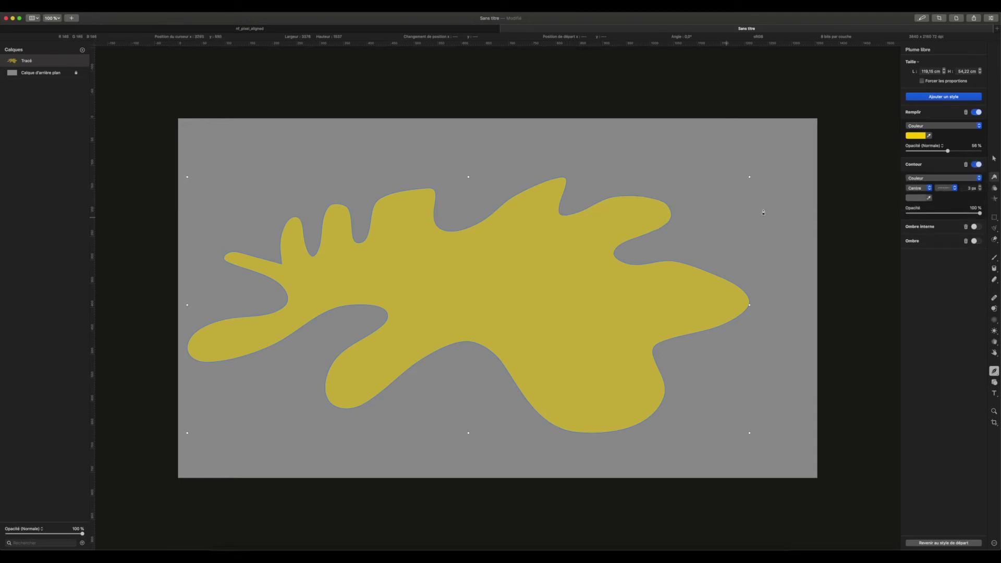
left_click(924, 179)
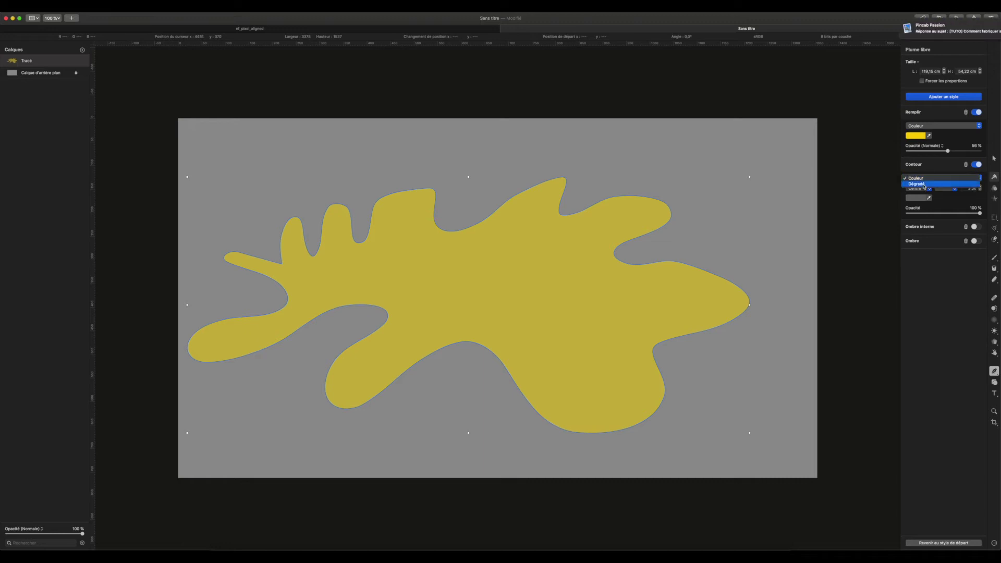
left_click(922, 189)
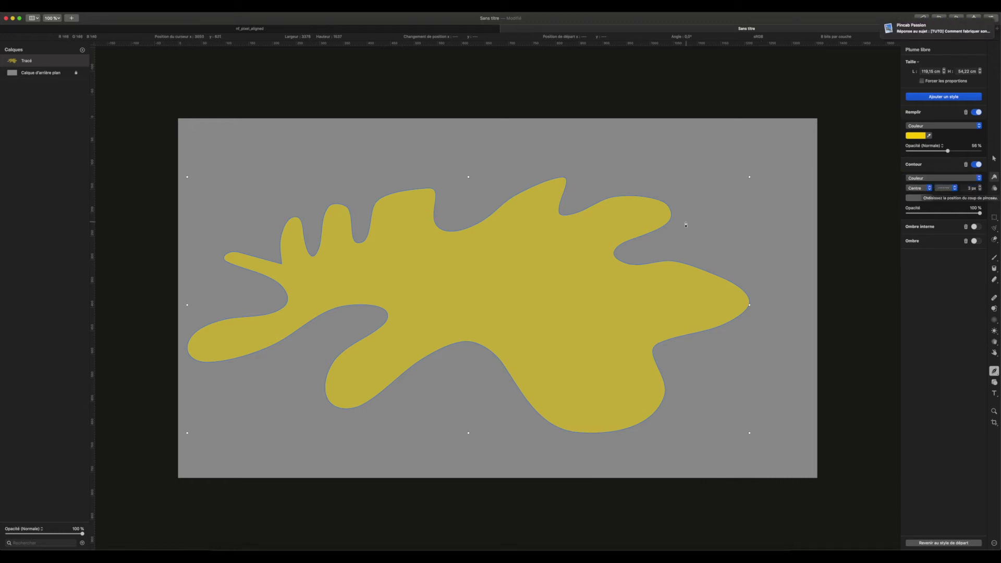
left_click(926, 188)
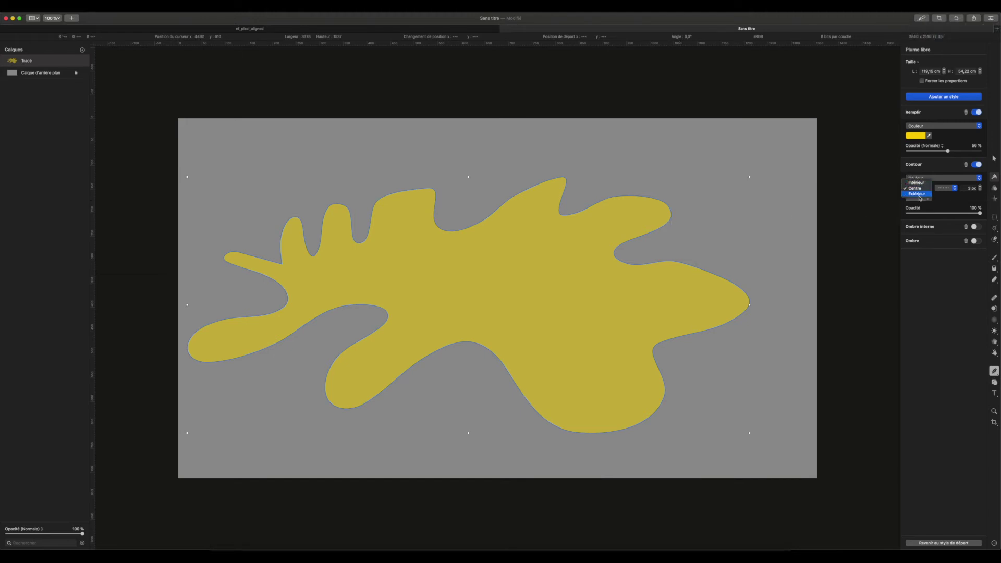
left_click(945, 201)
left_click(946, 189)
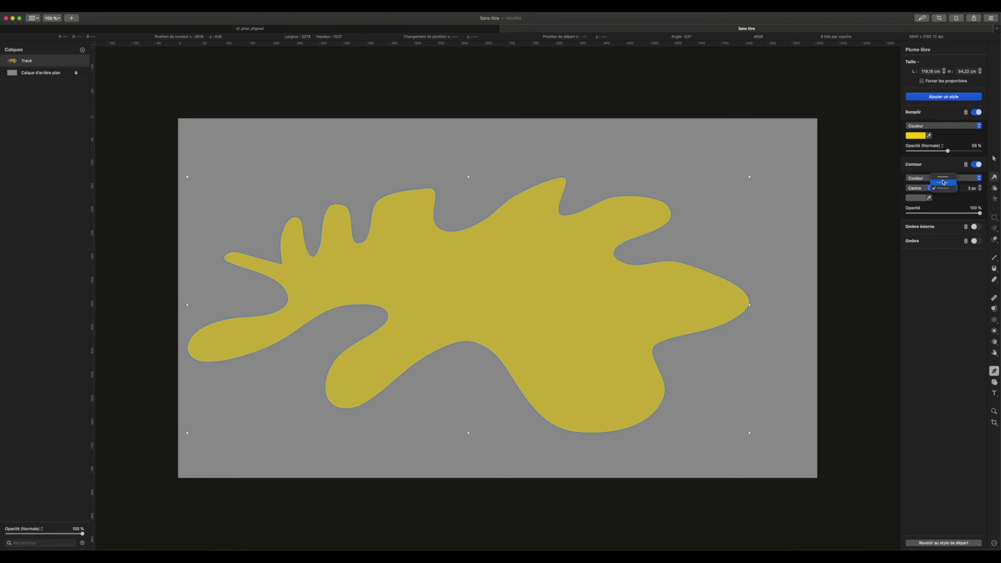
left_click(944, 178)
left_click(980, 186)
left_click(980, 186)
left_click(980, 186)
left_click(980, 187)
left_click(980, 186)
left_click(980, 187)
left_click(980, 186)
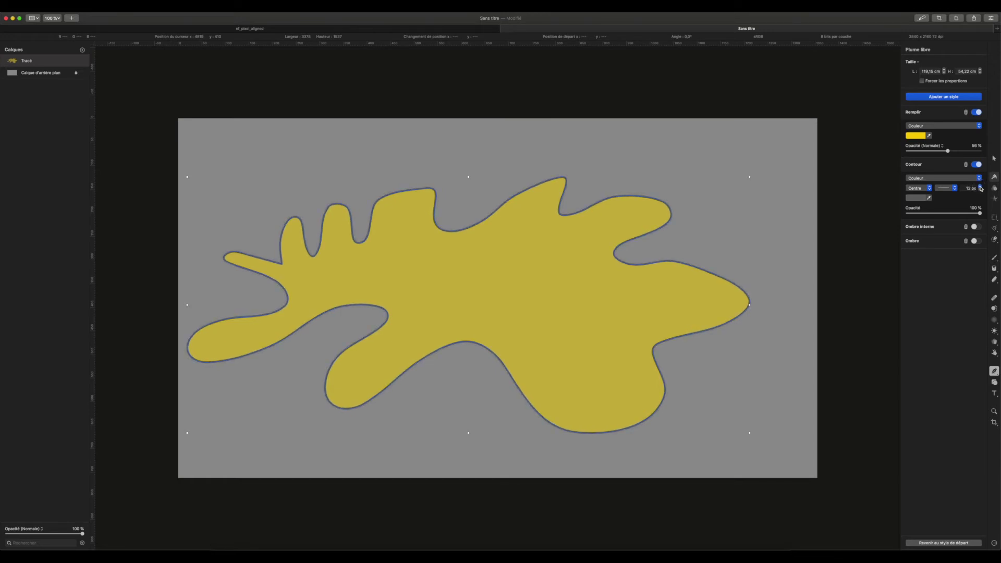
- Recolour the contour to bright blue (1A00FF), then turn the contour off
left_click(920, 198)
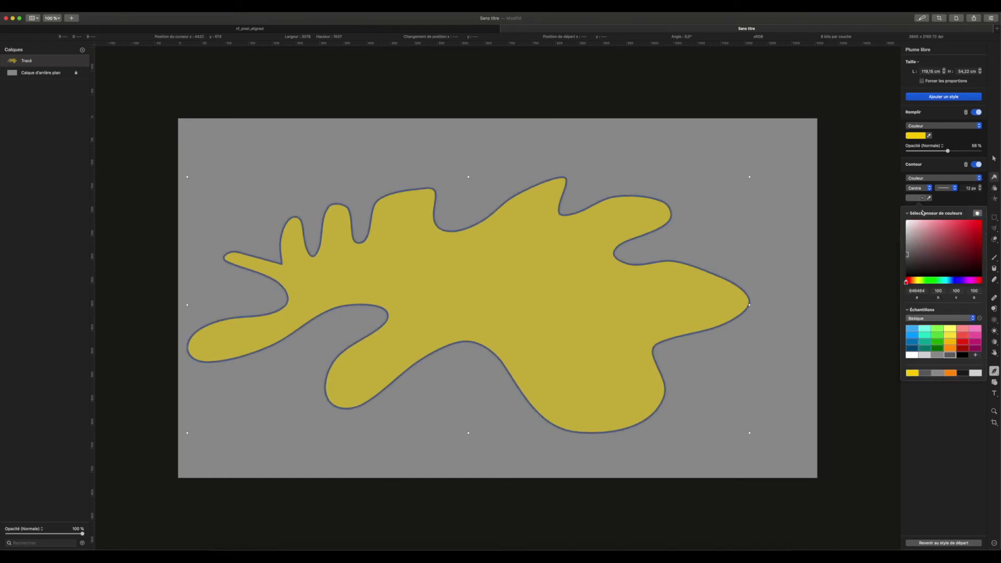
left_click(959, 279)
left_click_drag(953, 270, 985, 220)
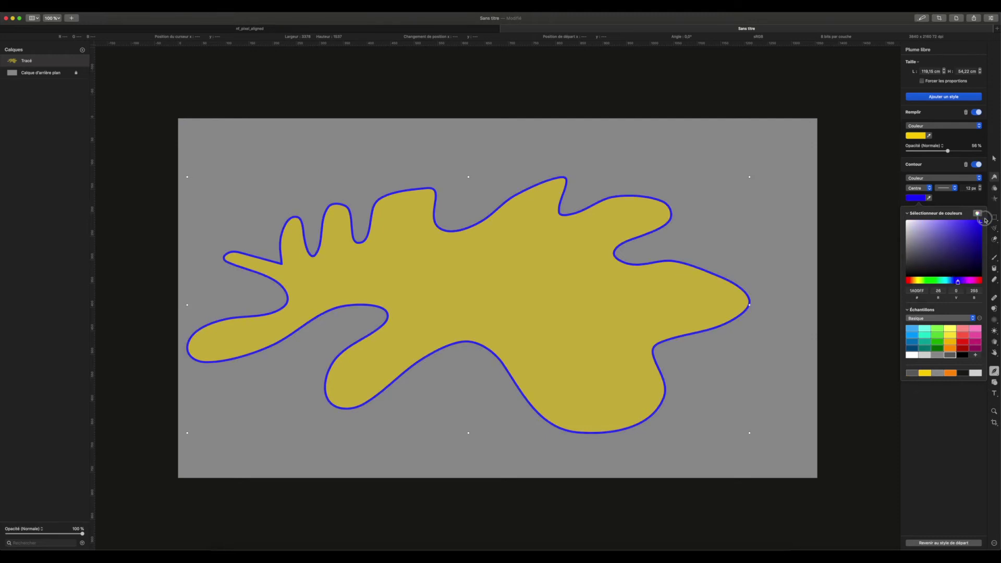
left_click(945, 202)
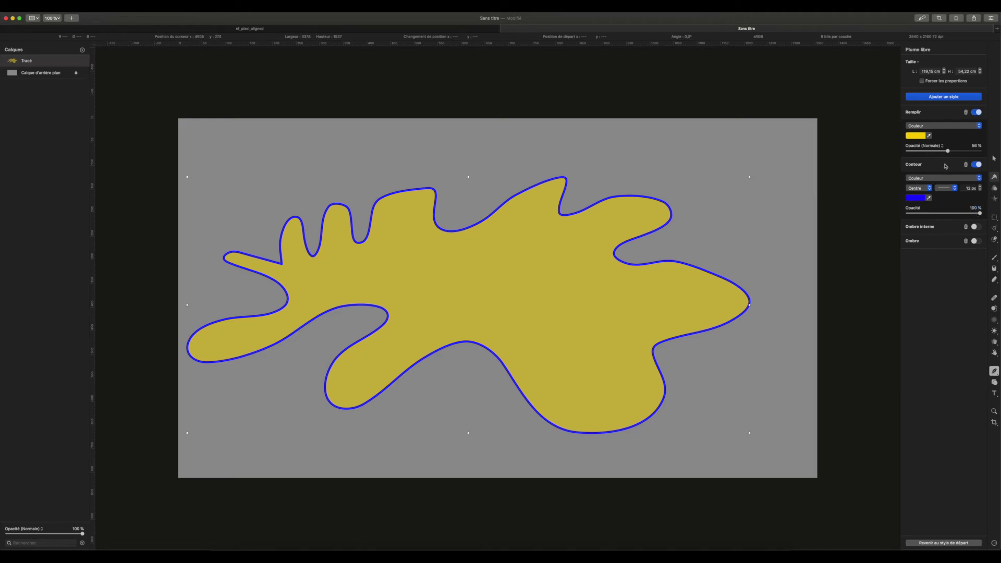
left_click(976, 165)
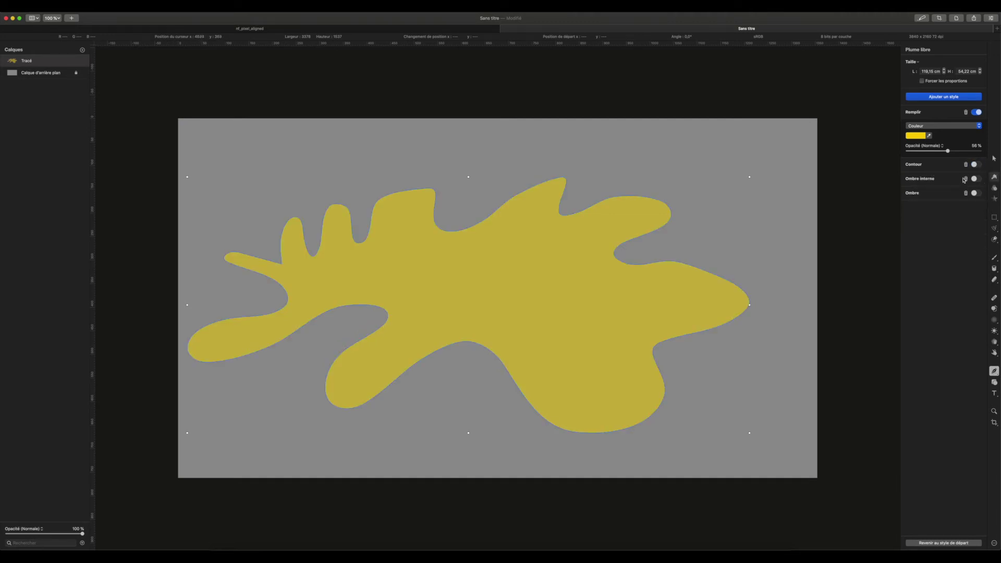
- Try an inner shadow (Ombre interne) with a distance of 24 px and an adjusted blur, then turn it off
left_click(974, 179)
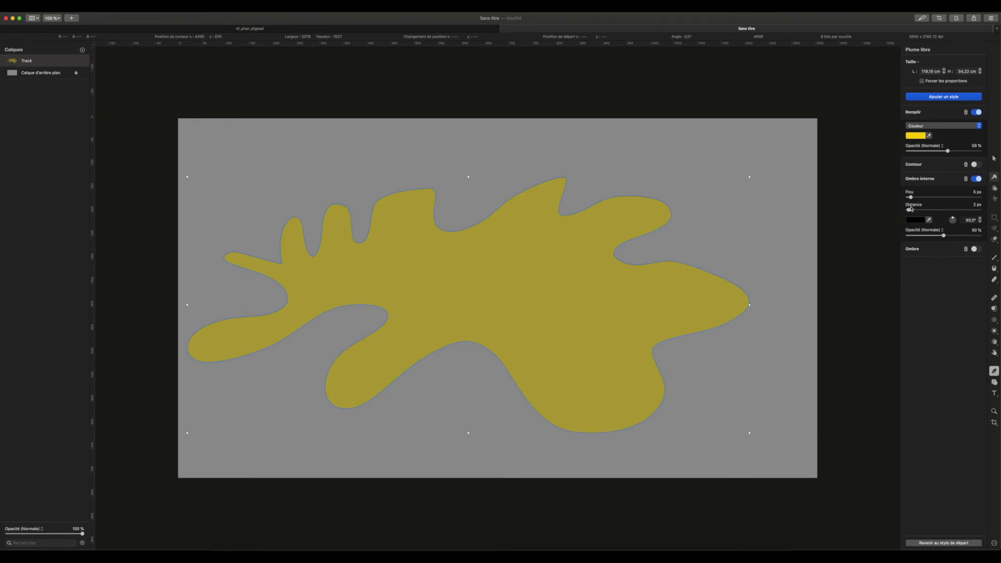
left_click_drag(908, 210, 925, 210)
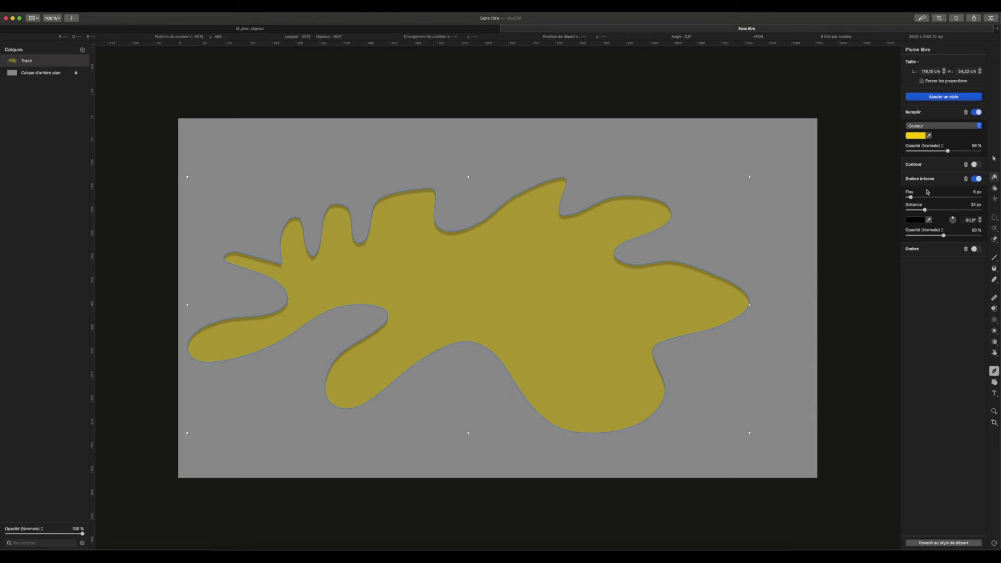
left_click_drag(911, 198, 952, 220)
left_click(977, 179)
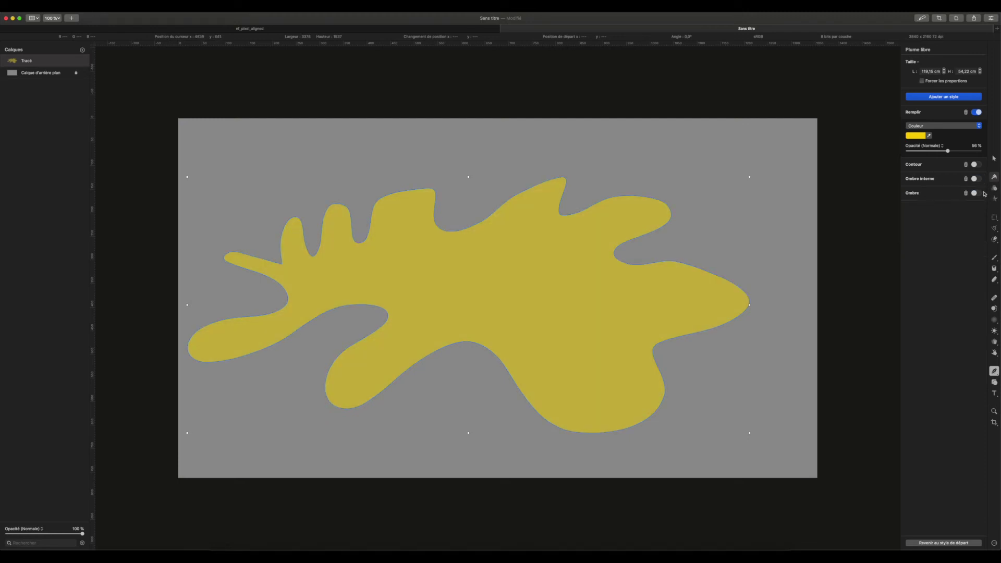
- Try a drop shadow (Ombre) with a distance of 23 px and an angle of about 311°, then turn it off
left_click(974, 193)
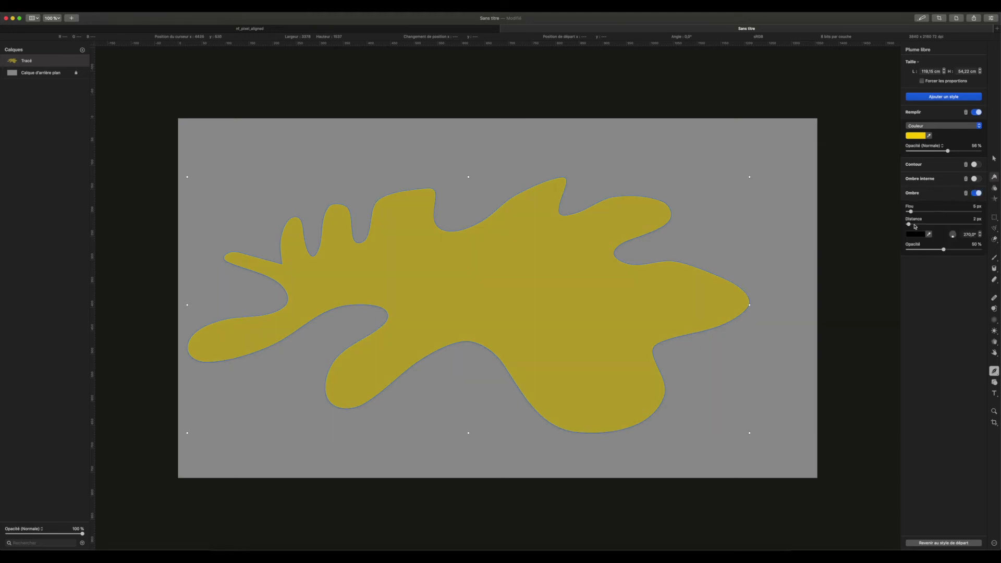
left_click_drag(909, 224, 924, 224)
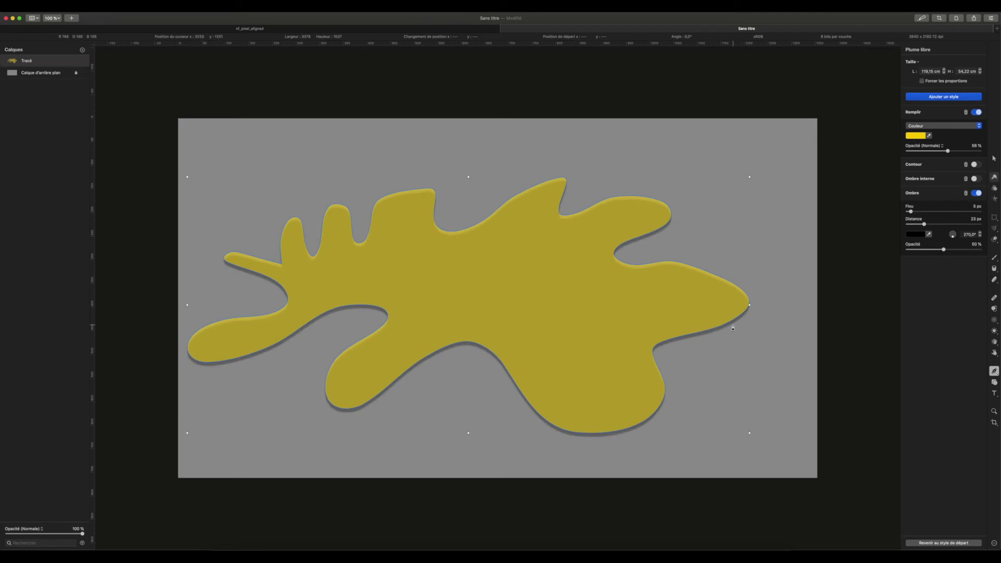
left_click(958, 241)
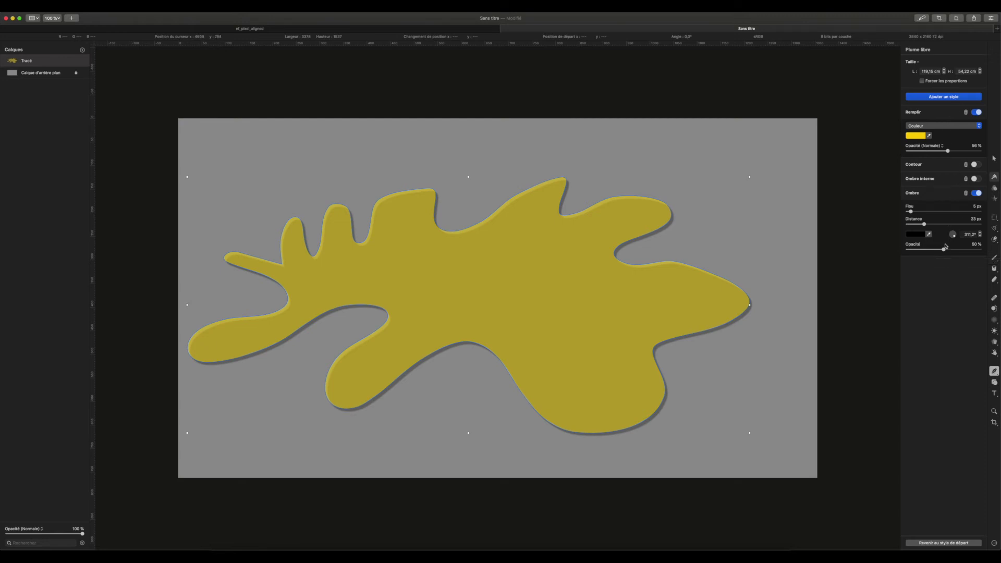
left_click(976, 193)
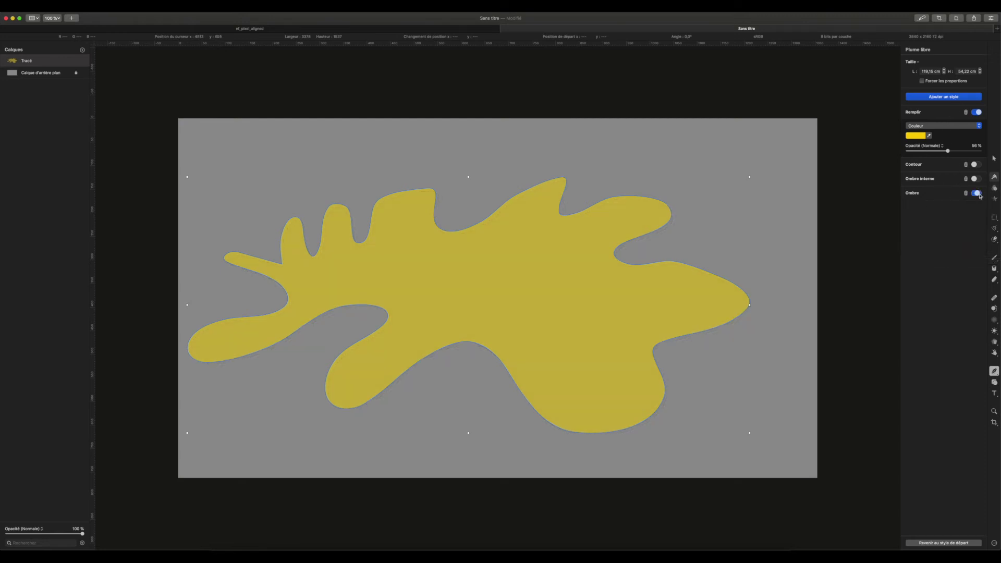
- Turn off the yellow fill and apply the blue preset from the Color Fills style collection to the shape
left_click(976, 112)
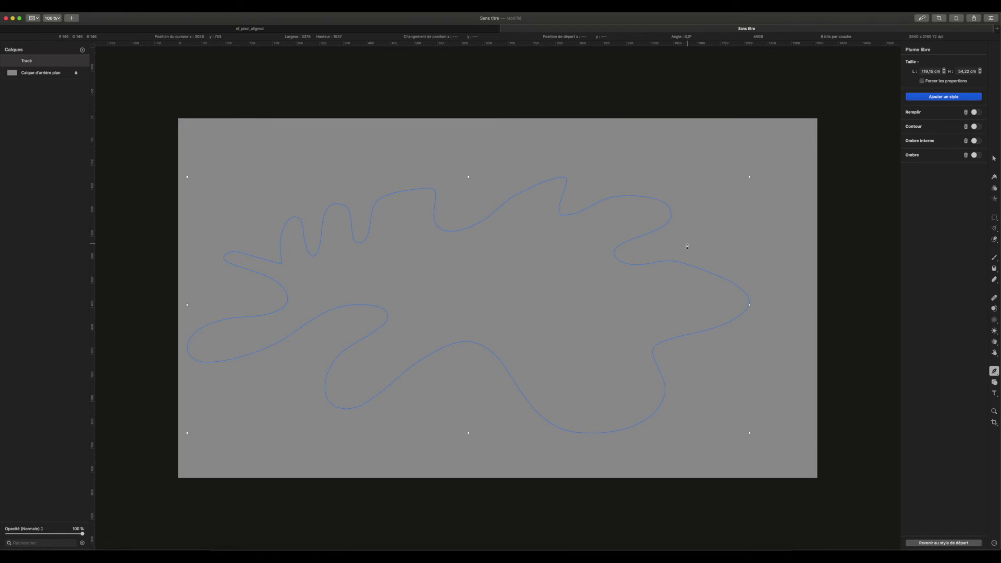
left_click(994, 177)
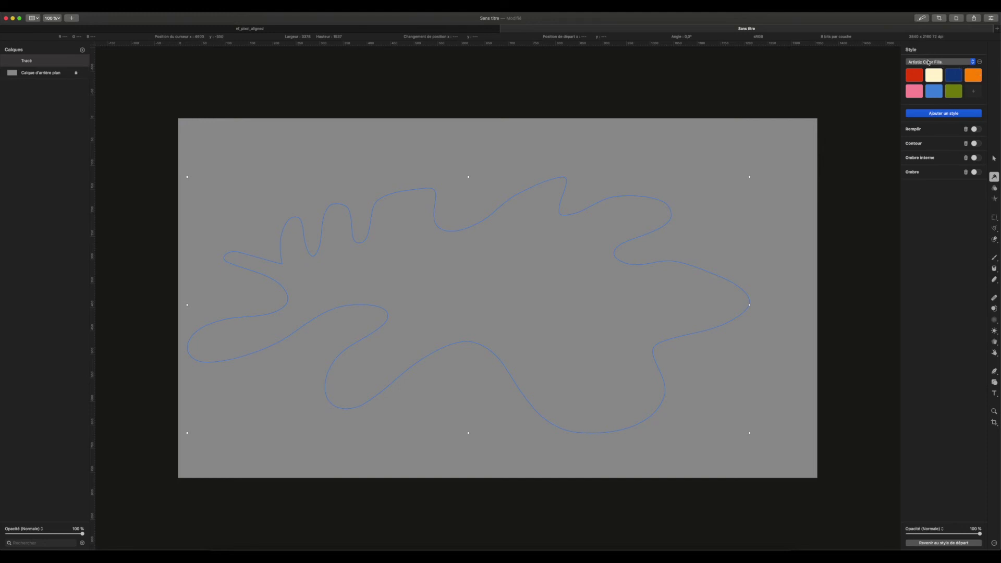
left_click(928, 62)
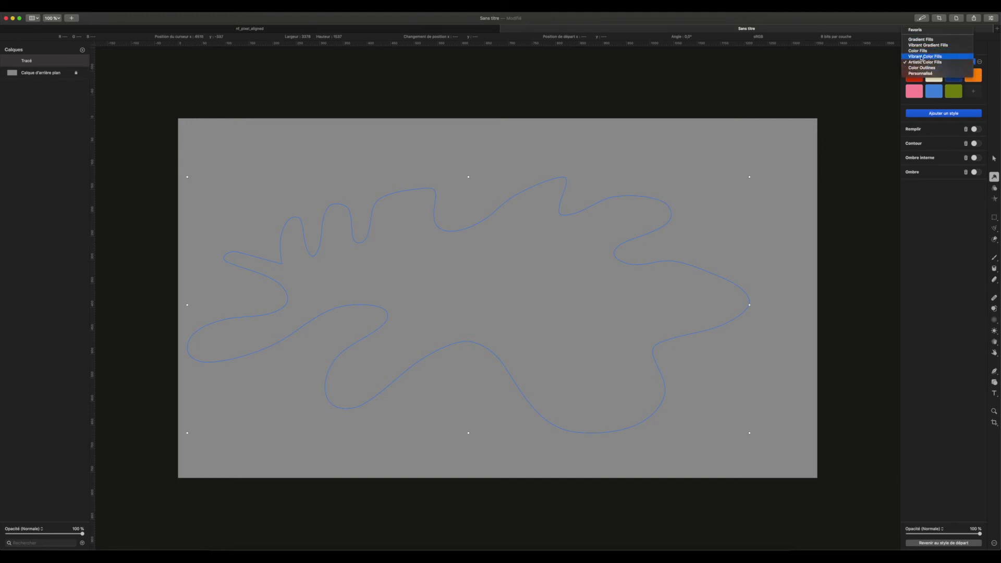
left_click(918, 50)
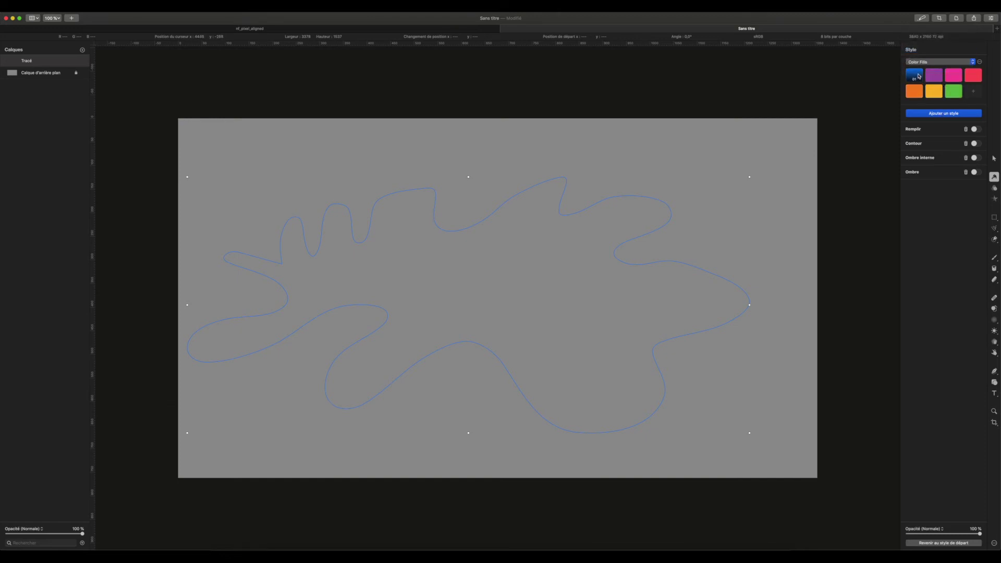
left_click(917, 76)
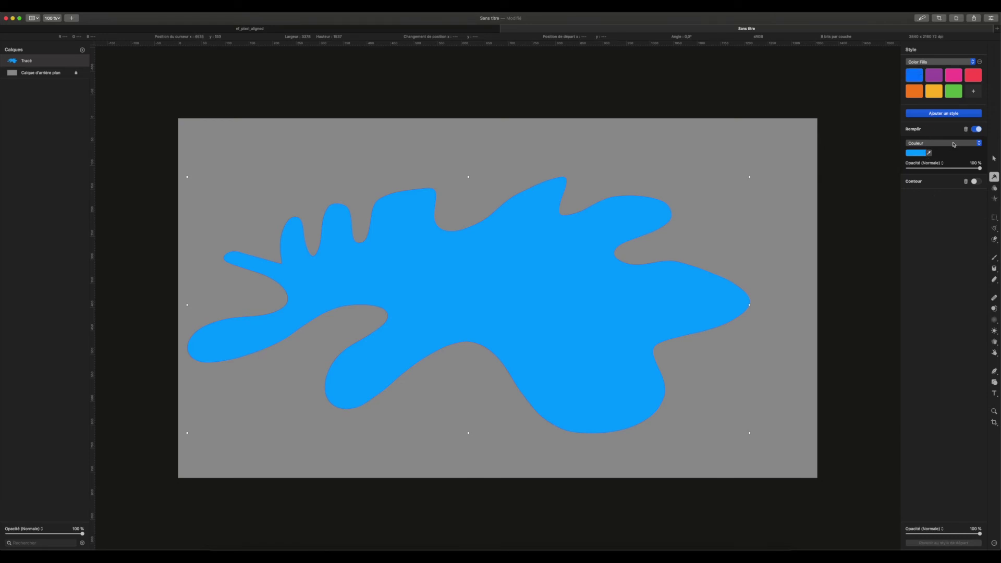
- Try the purple preset from the Color Outlines style collection on the shape, then revert to the starting style
left_click(958, 62)
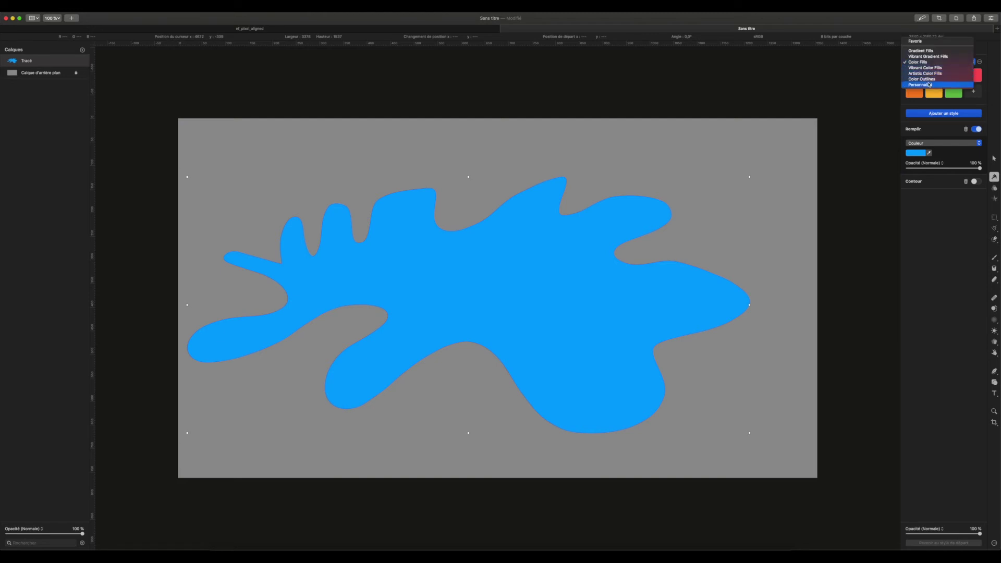
left_click(925, 79)
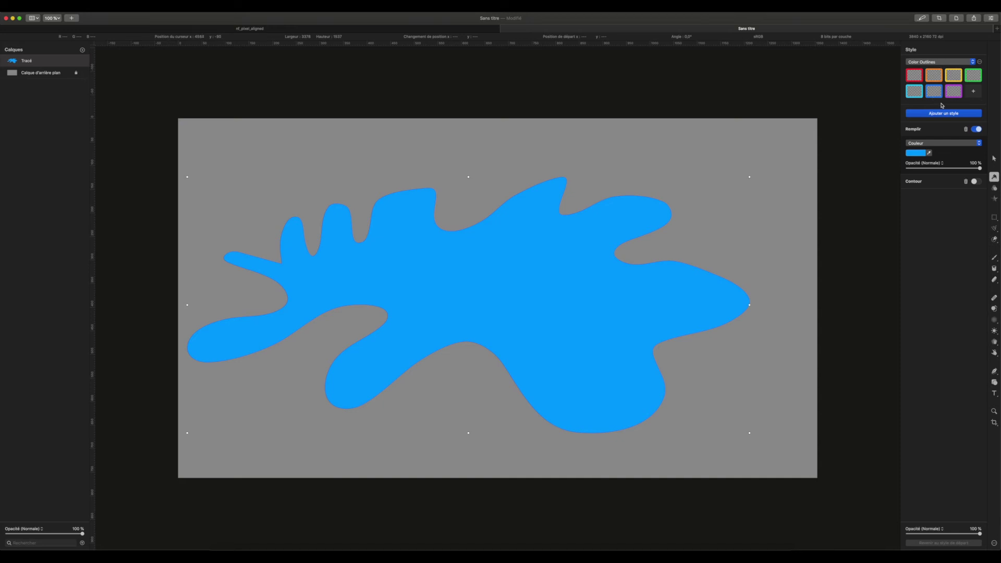
left_click(953, 90)
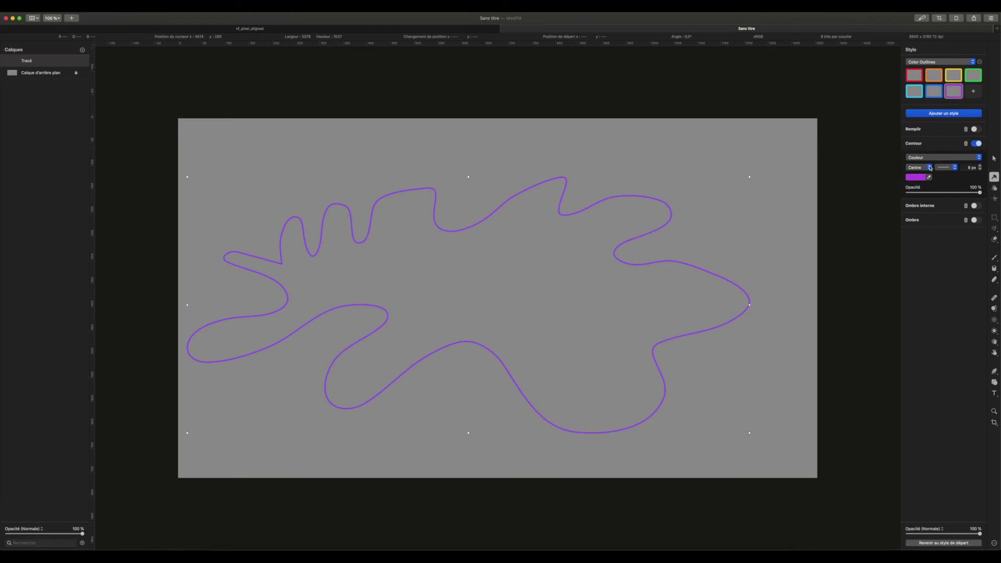
left_click(980, 62)
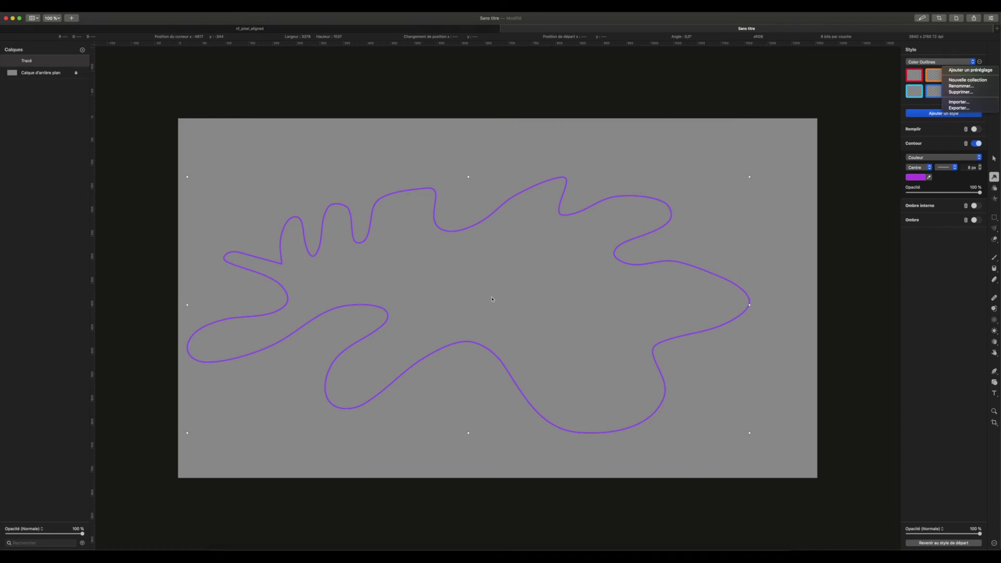
left_click(970, 51)
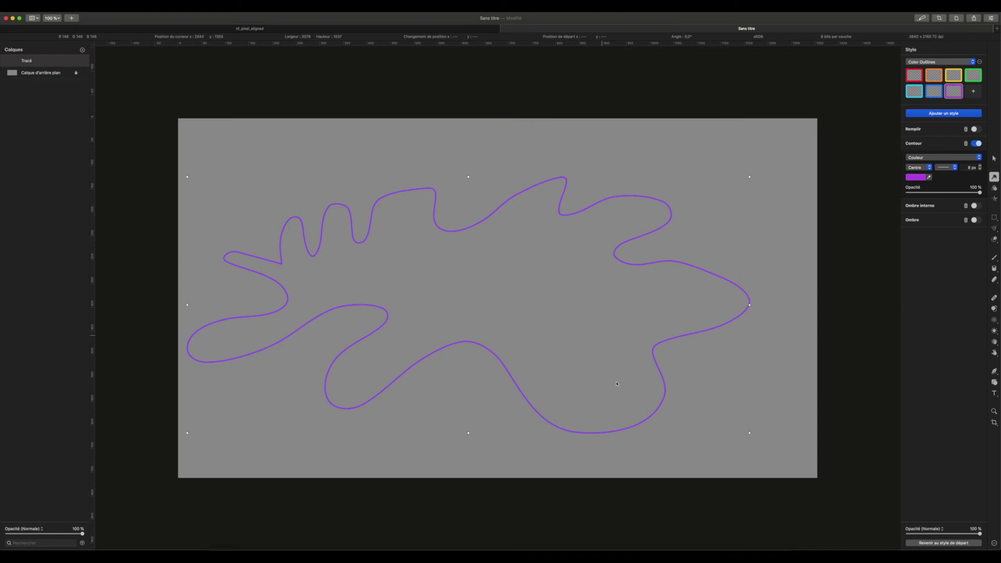
left_click(994, 370)
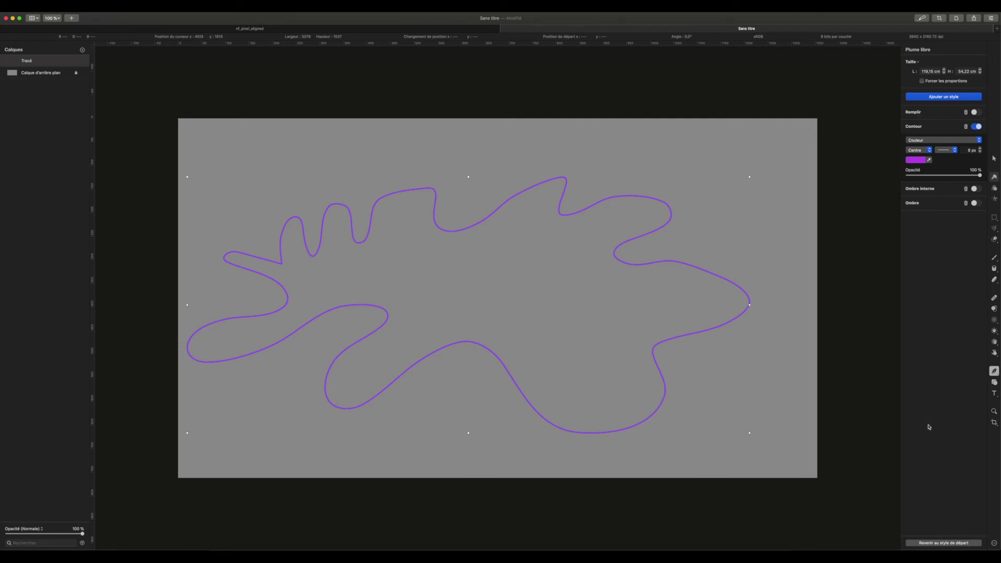
left_click(963, 543)
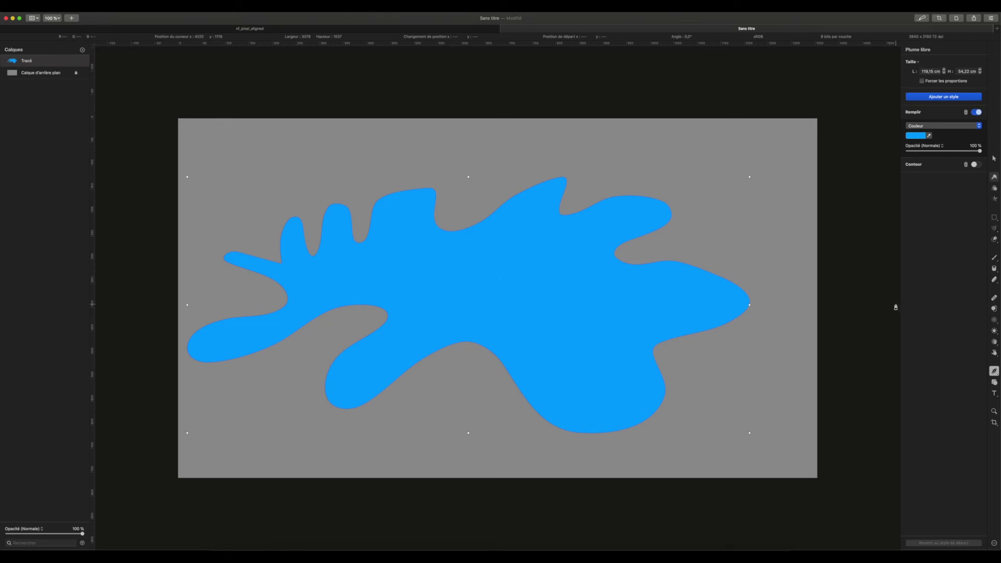
- Delete the Tracé layer containing the blue closed shape
left_click(993, 370)
left_click(979, 395)
right_click(37, 64)
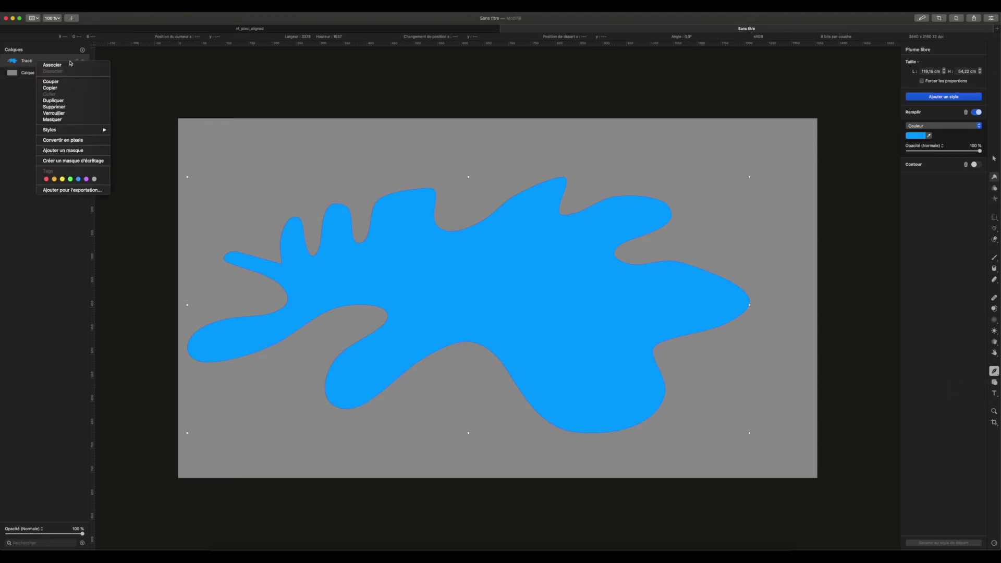
left_click(54, 106)
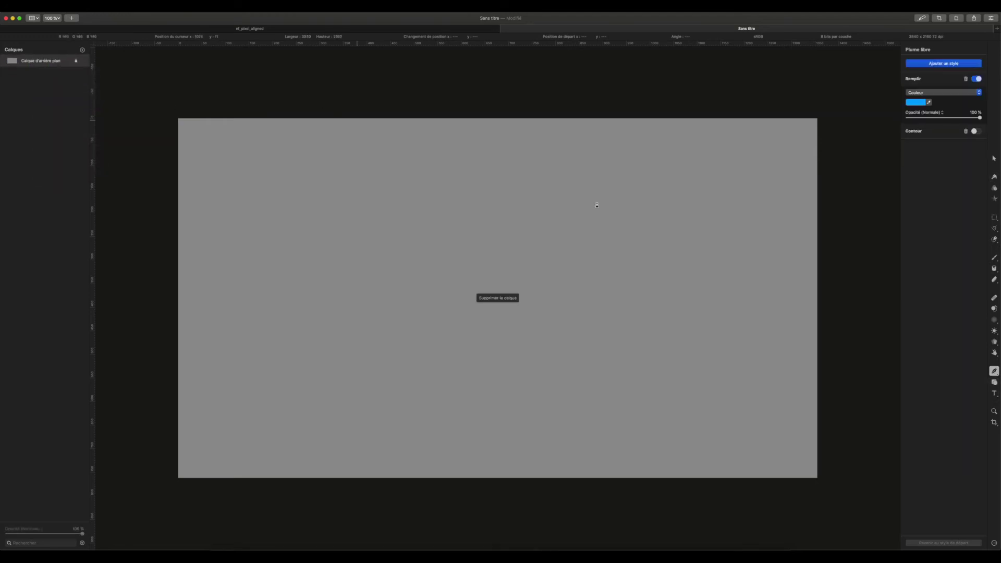
- Draw a star from the Basique shape collection, about 29 by 26 cm, in the upper middle of the canvas
left_click(994, 382)
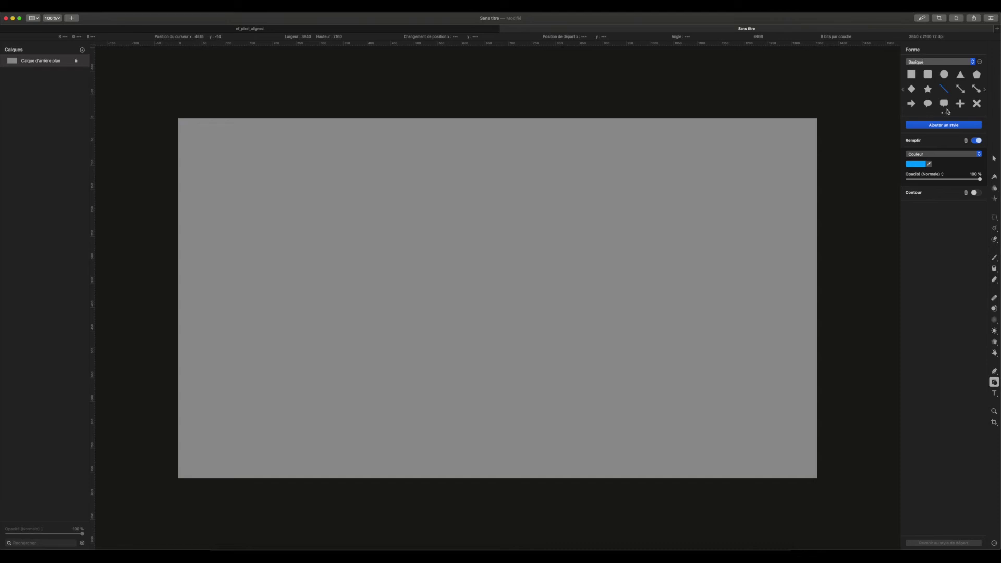
left_click(926, 61)
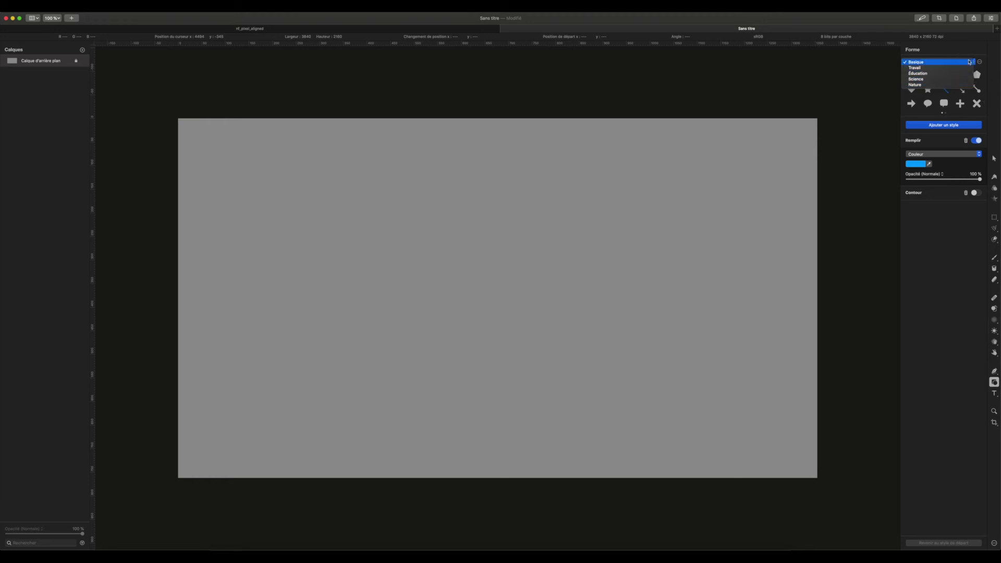
left_click(954, 49)
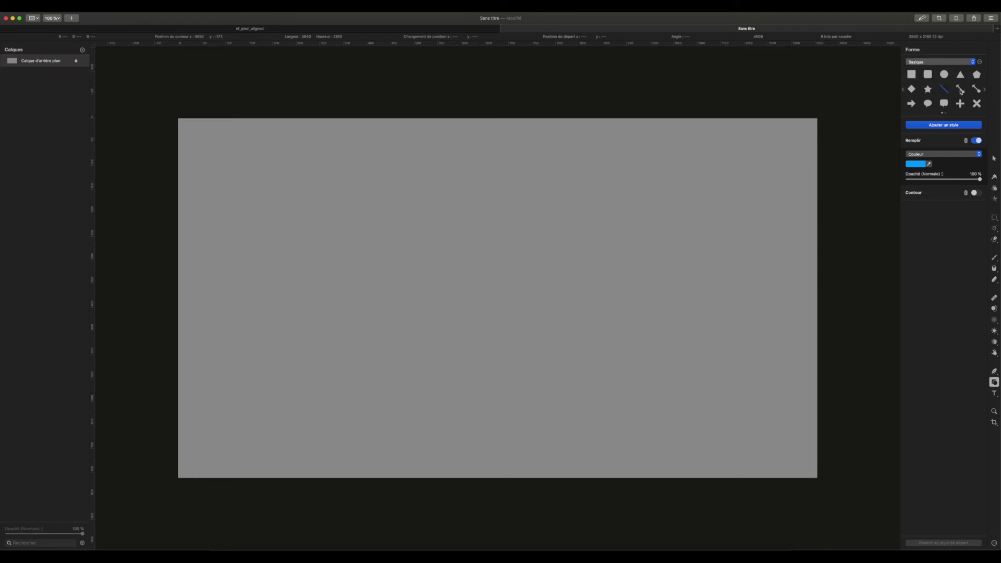
left_click(927, 89)
left_click_drag(466, 290, 602, 166)
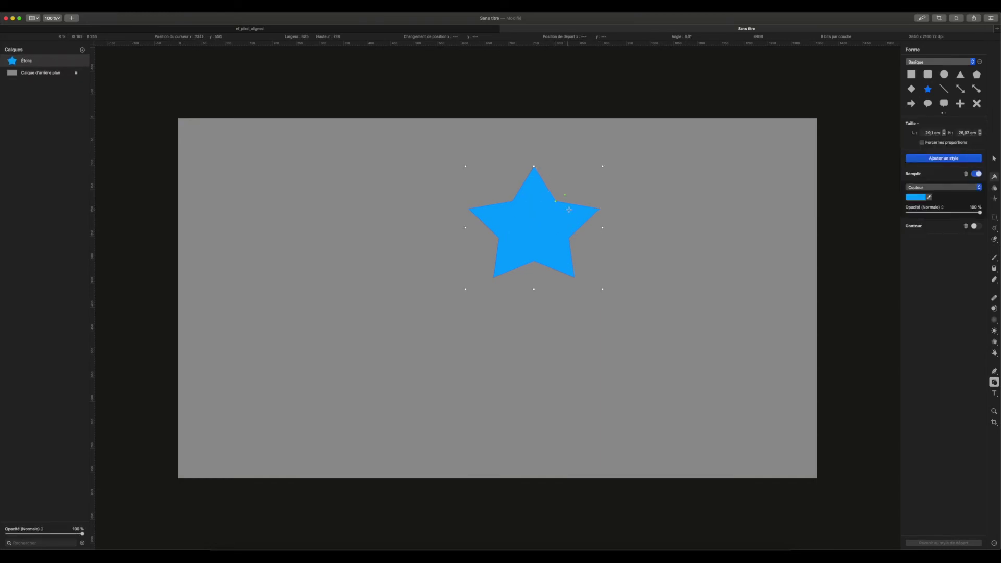
- Make the star editable (Rendre éditable) and pull its upper-left inner point outward beyond the arms
right_click(528, 231)
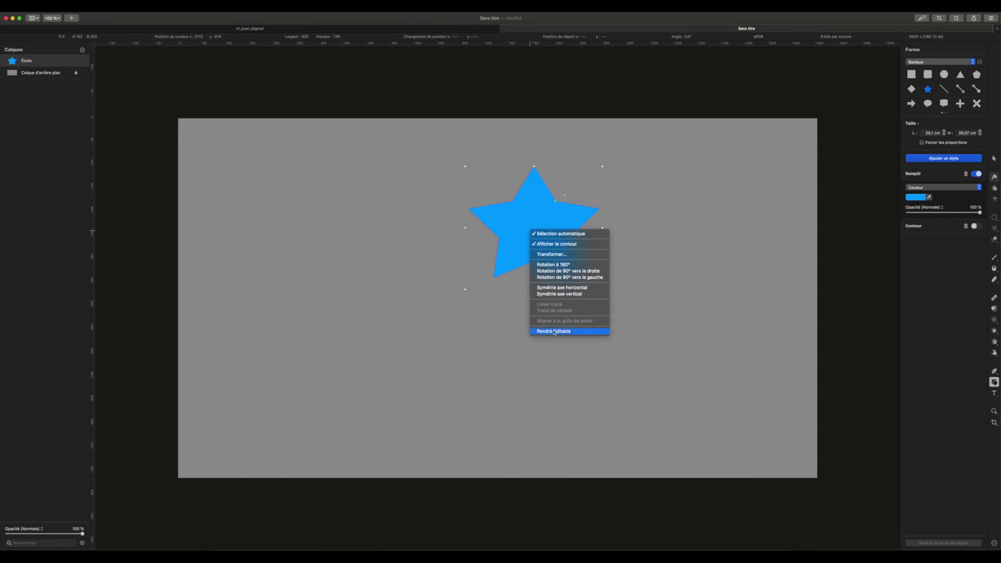
left_click(556, 332)
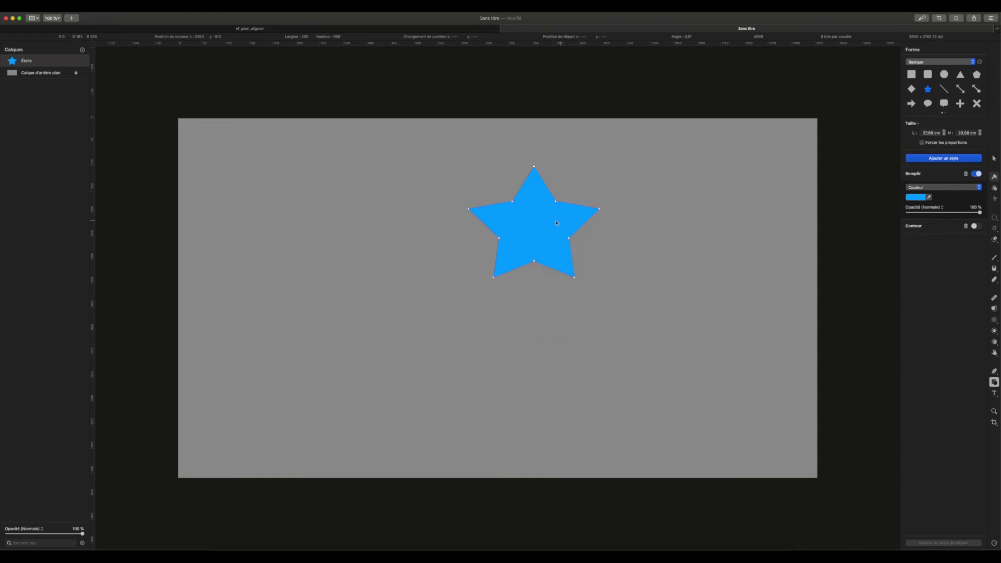
left_click_drag(512, 202, 476, 160)
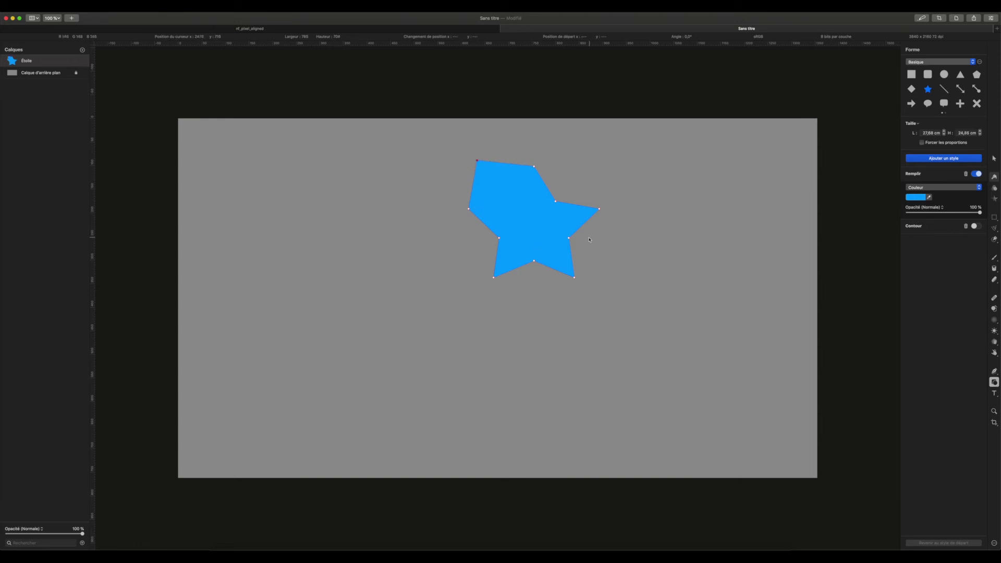
- Recolour the star's fill to bright yellow (F1FF00)
left_click(915, 197)
left_click(918, 280)
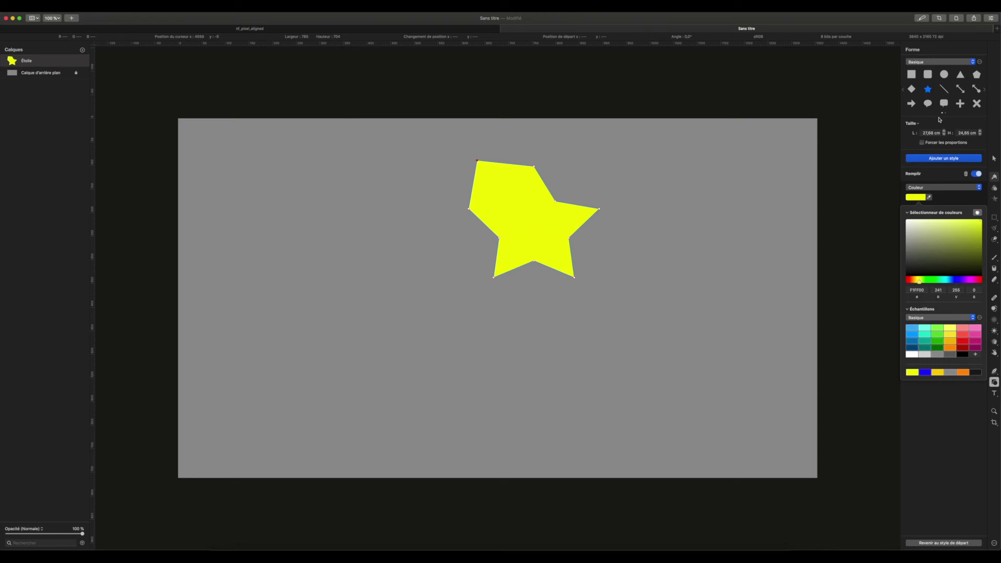
- Browse the Travail and Science shape collections and view the options for managing shape collections
left_click(938, 62)
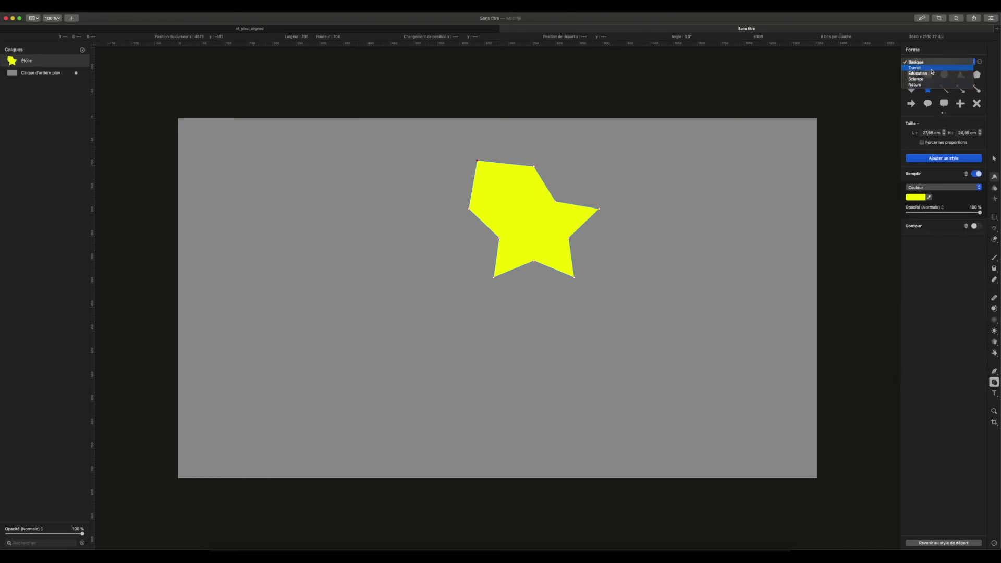
left_click(932, 68)
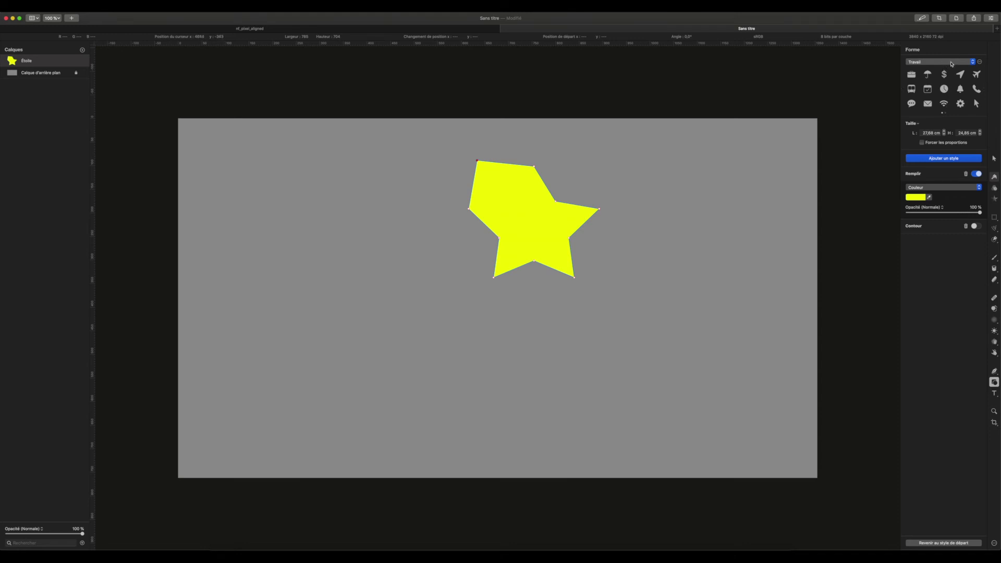
left_click(953, 61)
left_click(932, 76)
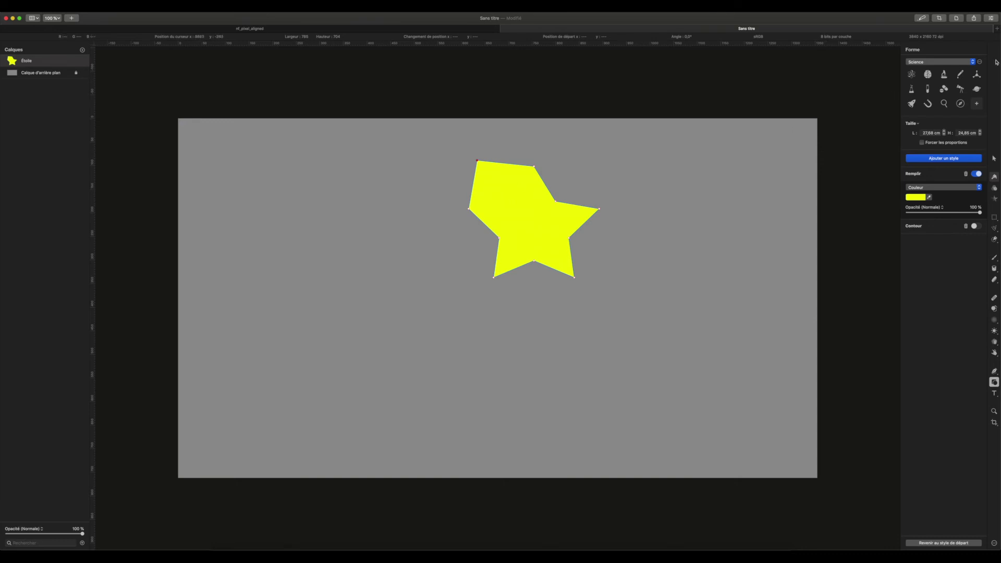
left_click(979, 62)
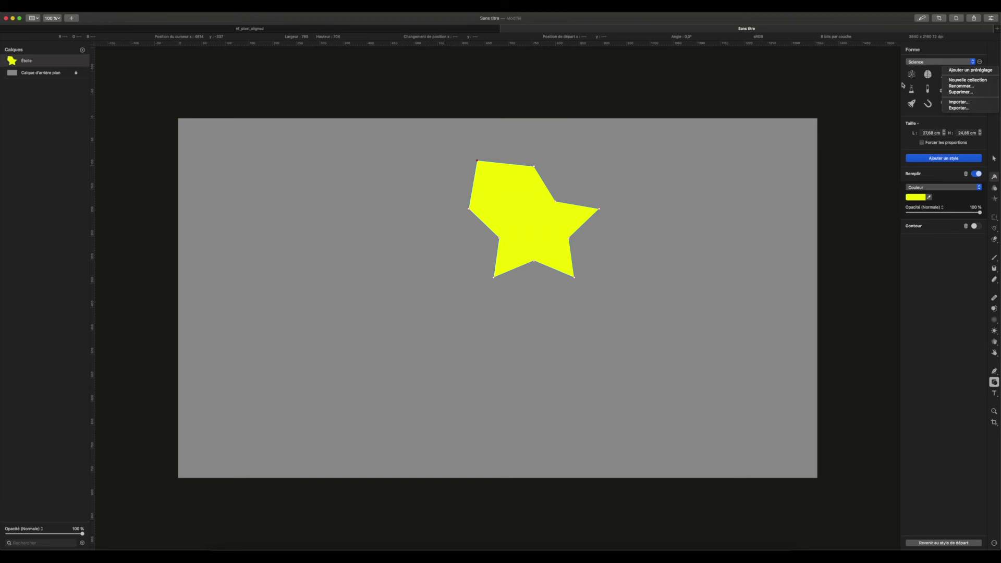
left_click(675, 220)
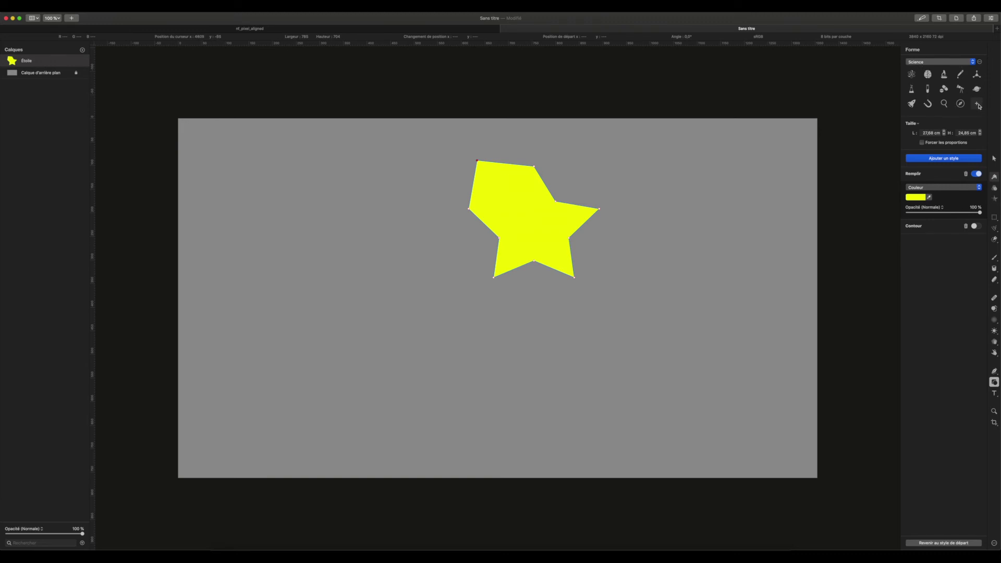
- Try adding the edited star as a preset to the Nature shape collection, then remove that preset
left_click(938, 62)
left_click(926, 75)
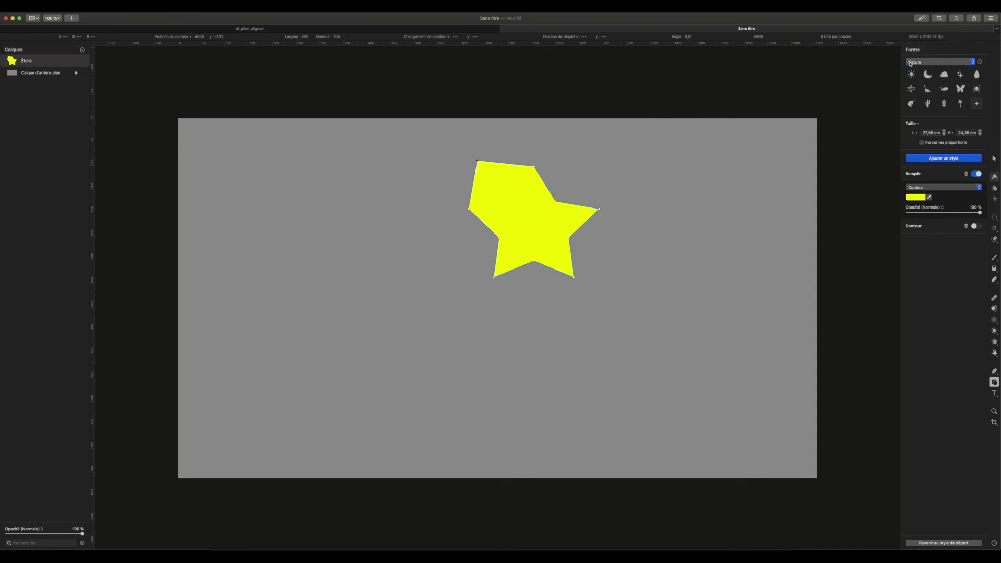
left_click(977, 104)
left_click(976, 104)
right_click(977, 105)
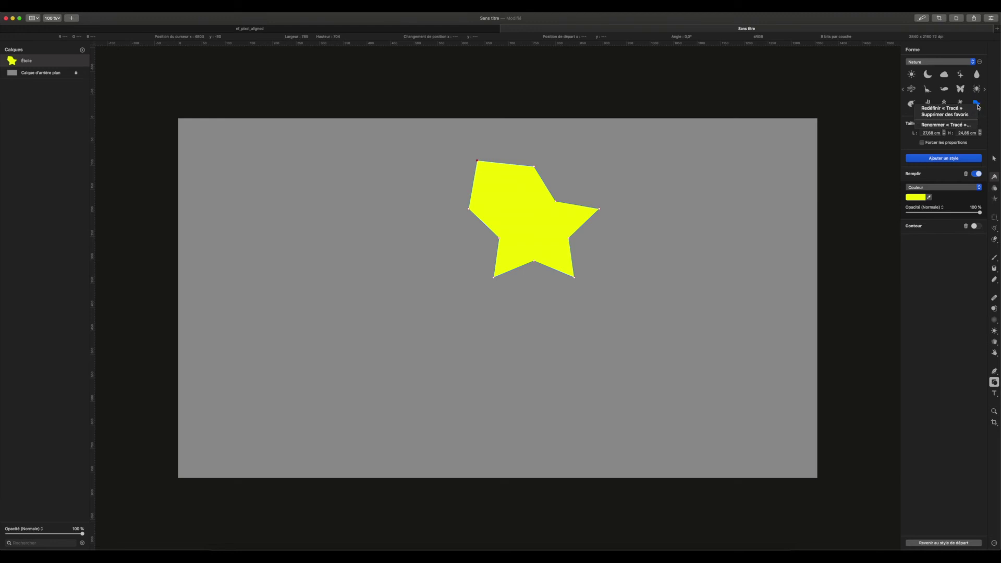
left_click(943, 114)
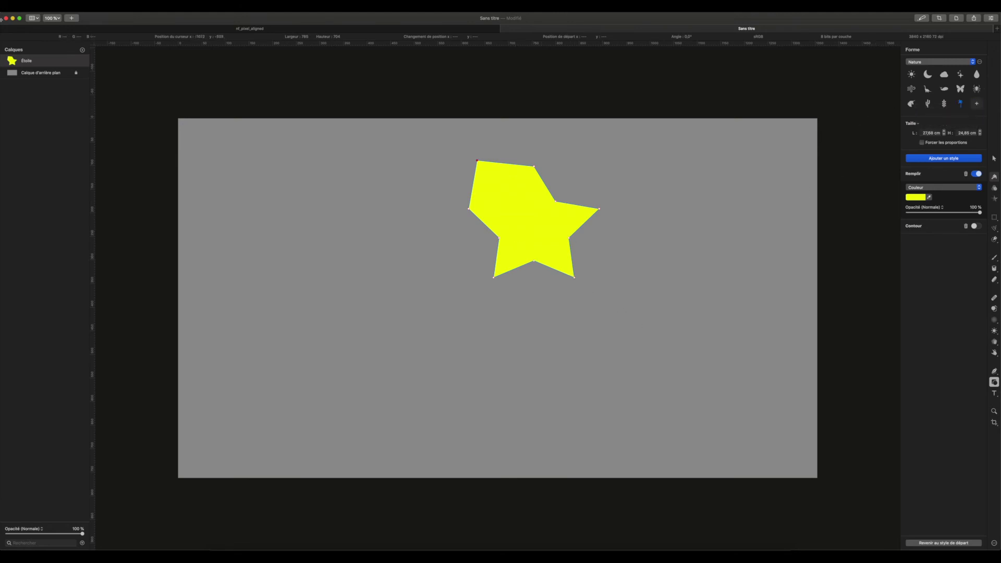
- Delete the Étoile layer containing the edited star
right_click(36, 62)
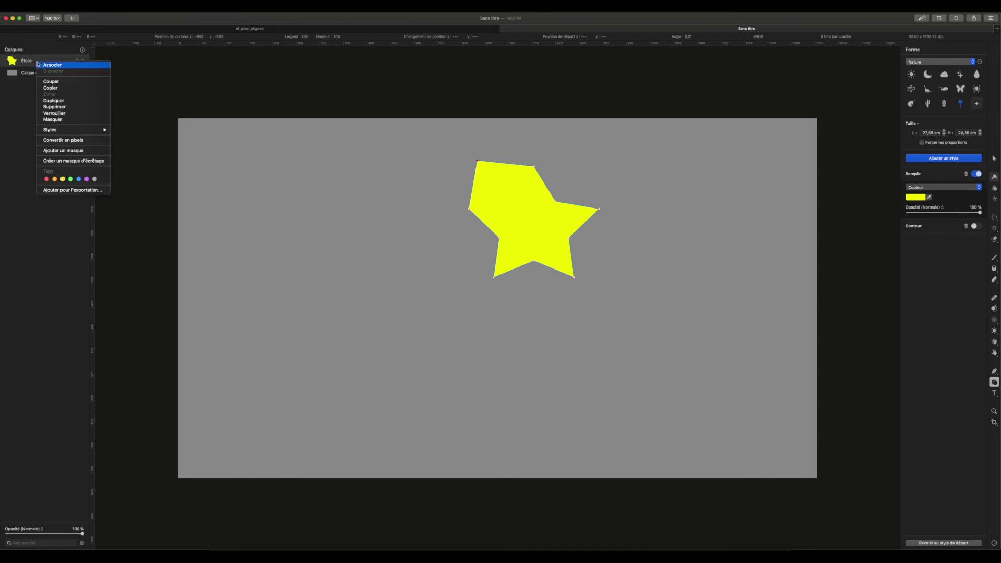
left_click(78, 106)
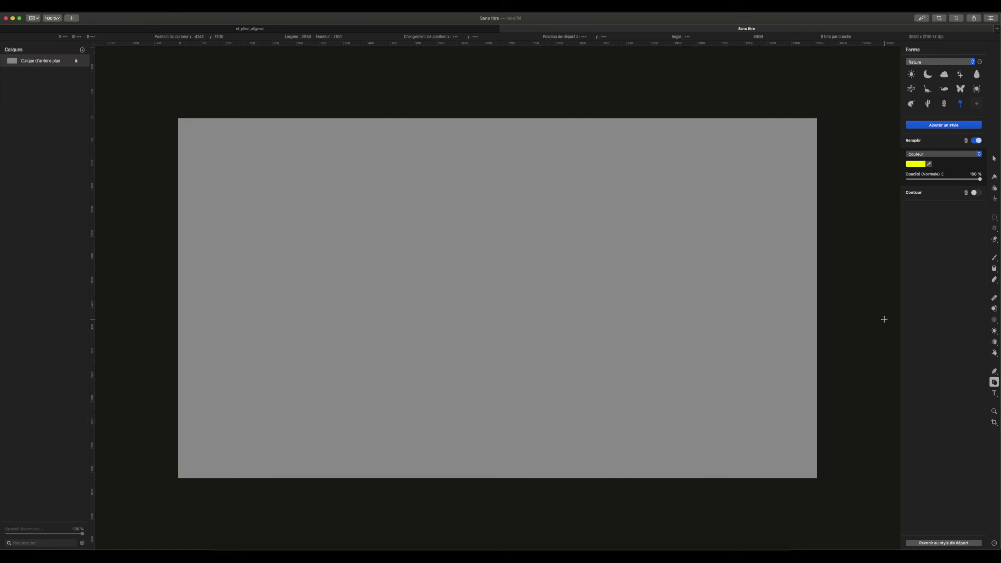
- Activate the Saisir text tool and view the available text tool variants
left_click(994, 393)
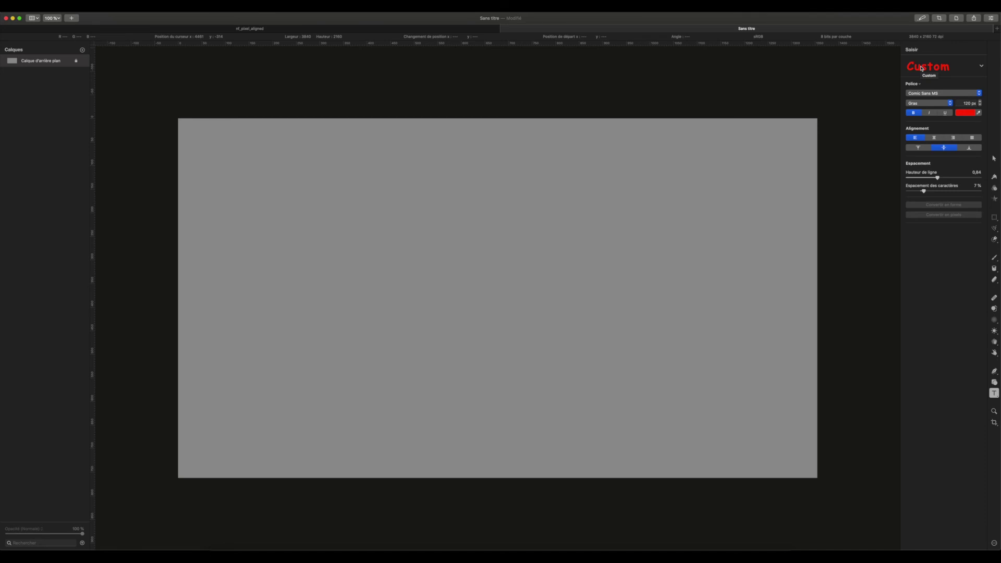
left_click(992, 395)
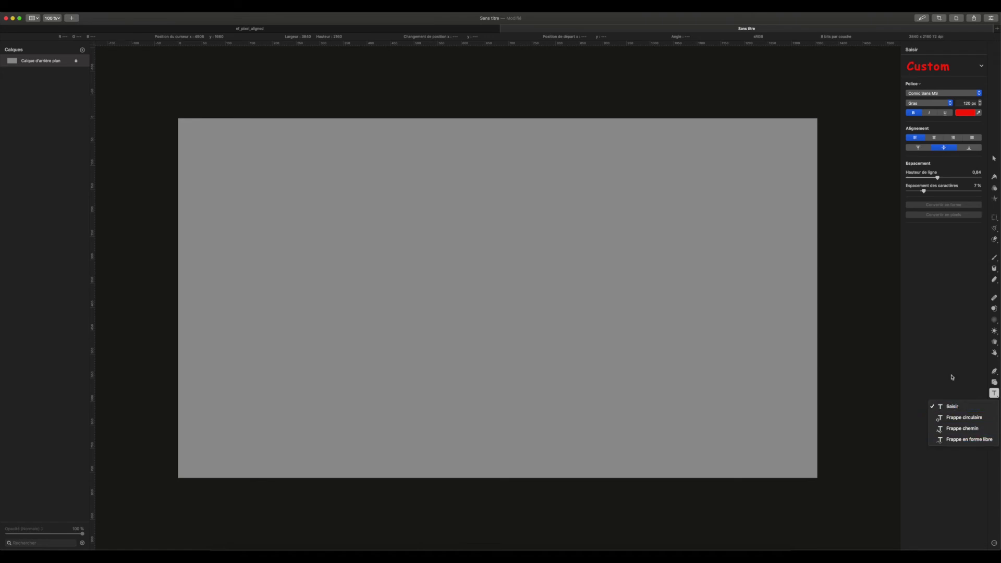
key("Escape")
- Save the current text formatting as a new text style named "essais"
left_click(980, 65)
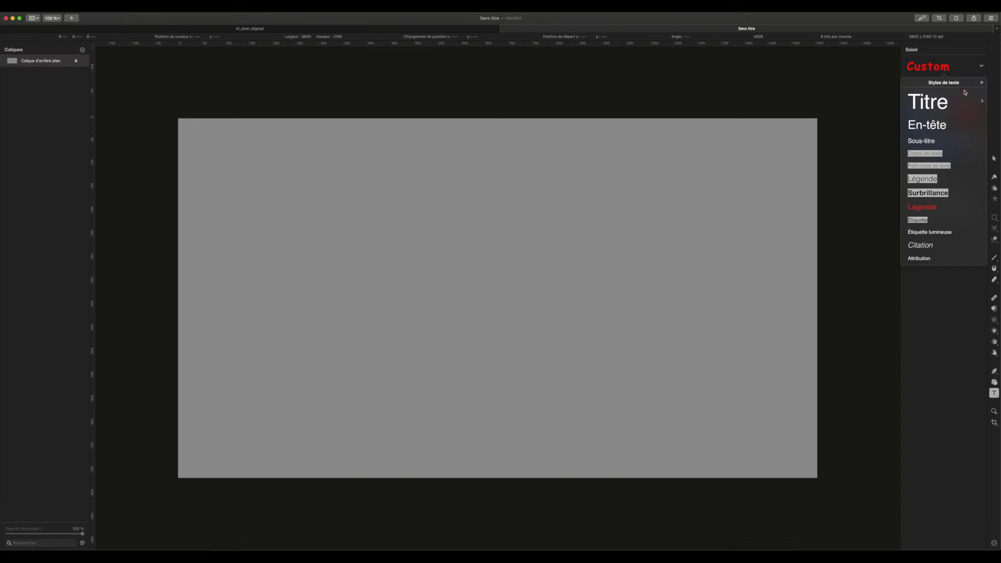
left_click(981, 83)
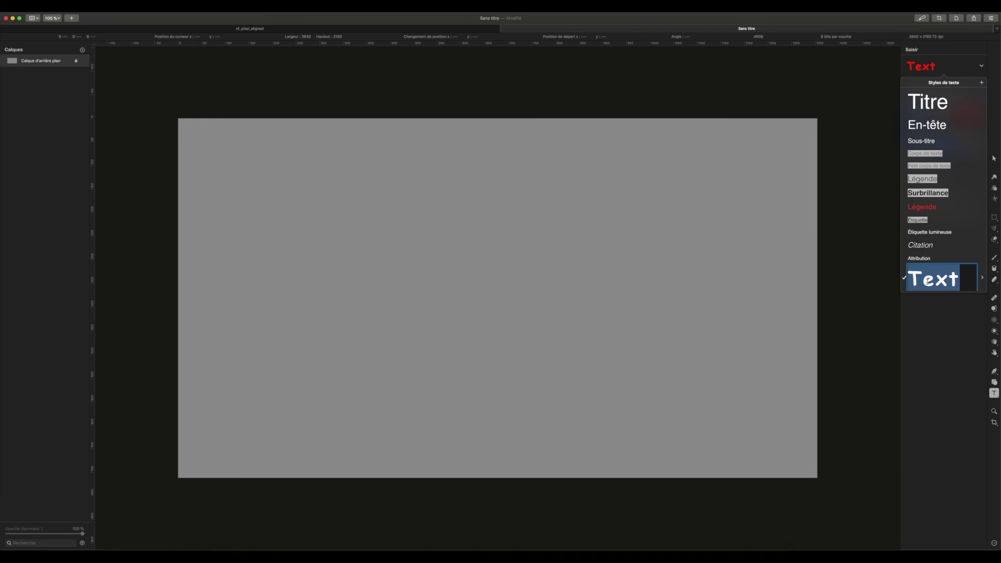
type("essais")
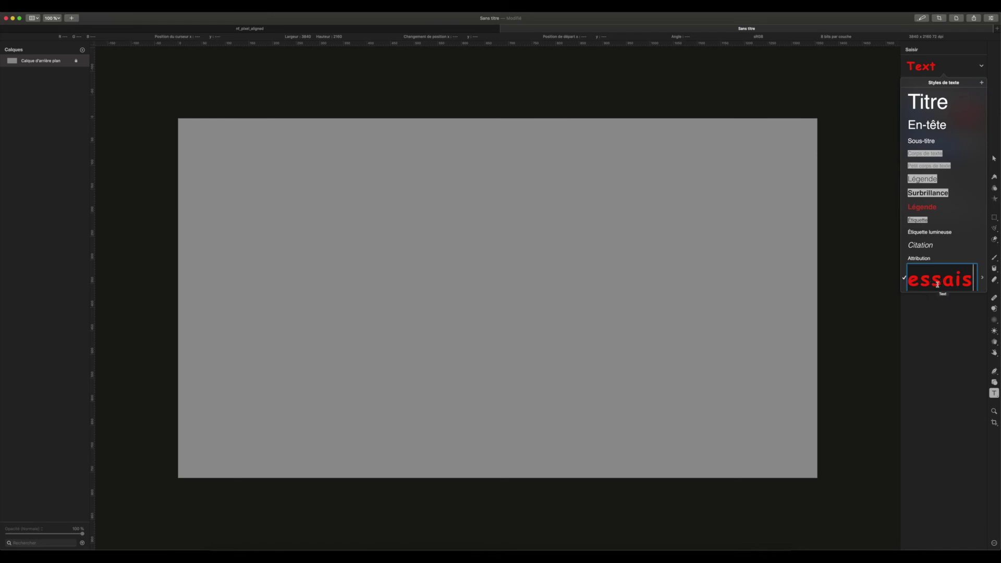
key("BackSpace")
type("s")
key("Return")
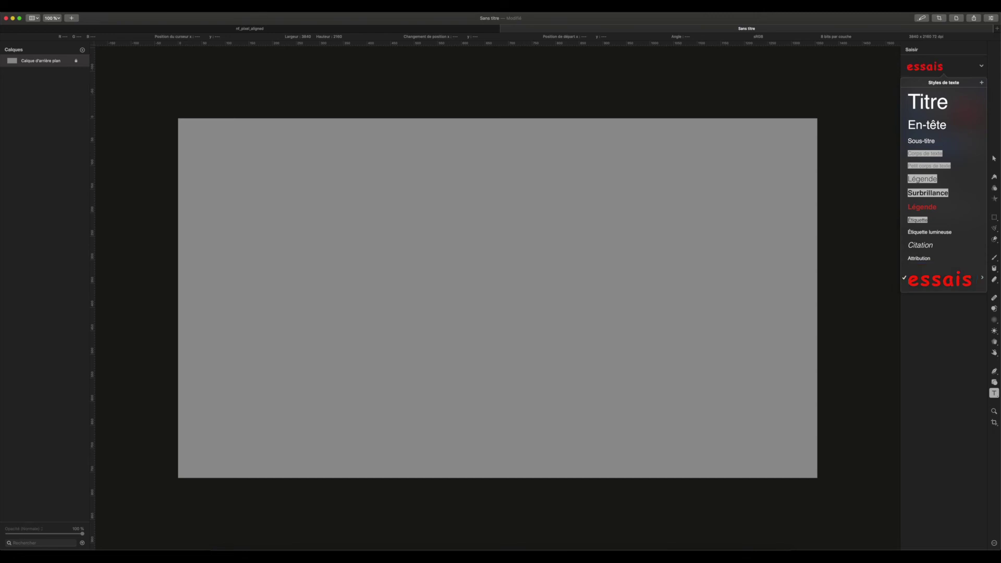
- Delete the custom text style "essais" from the text styles list
left_click(983, 280)
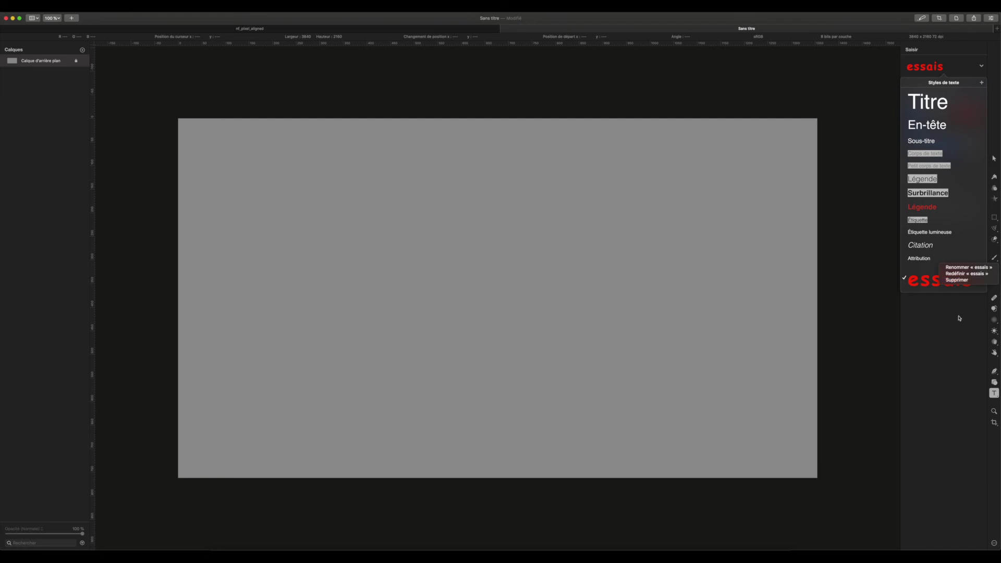
left_click(965, 283)
left_click(965, 287)
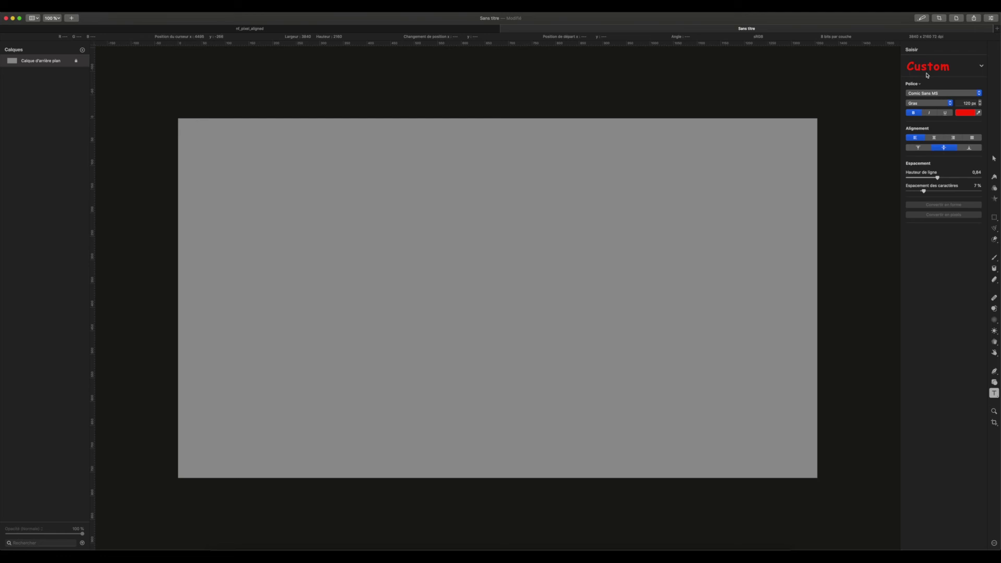
- Set the text formatting to the Cooper Std font, 60 px and bright green, and reduce the line height
left_click(943, 95)
left_click(943, 103)
double_click(968, 104)
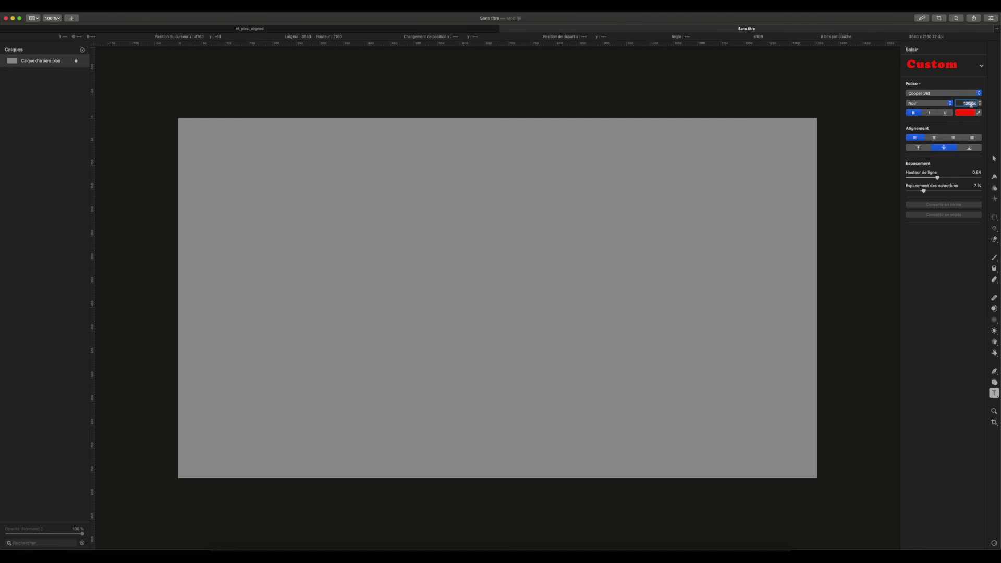
type("60")
left_click(966, 113)
left_click(928, 196)
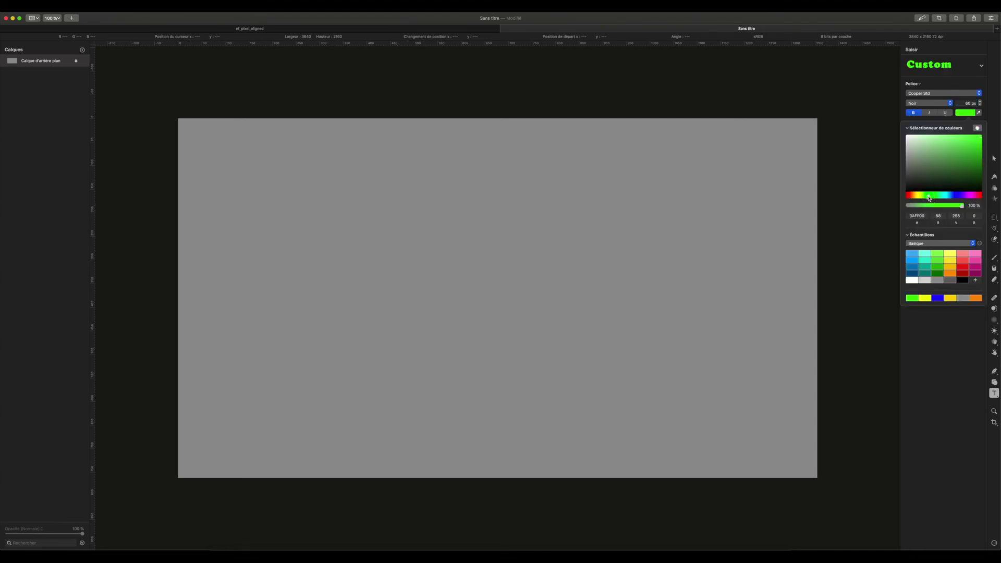
key("Escape")
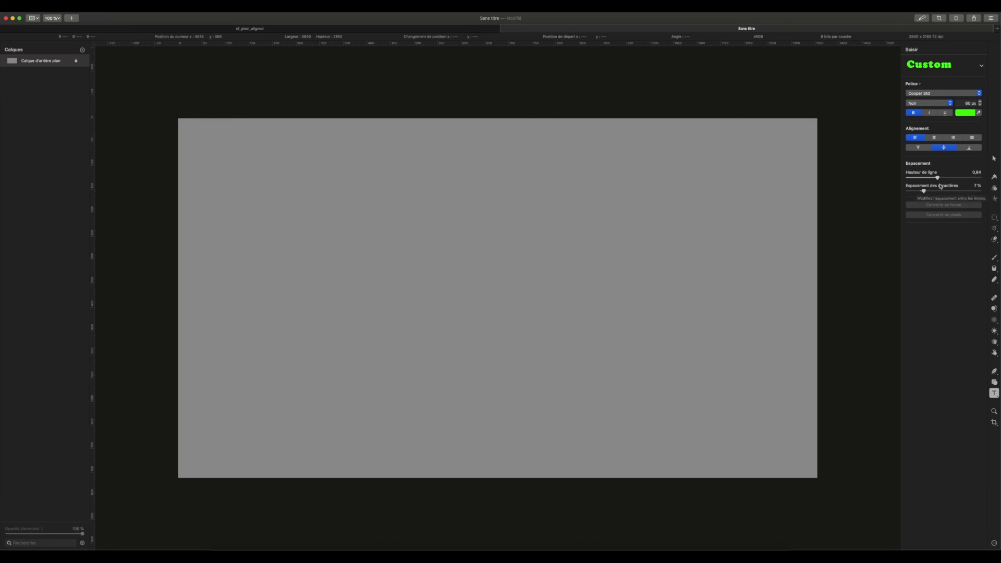
left_click_drag(938, 179, 930, 178)
- Place a text in the upper middle of the canvas and replace its placeholder wording with "essais"
left_click(440, 199)
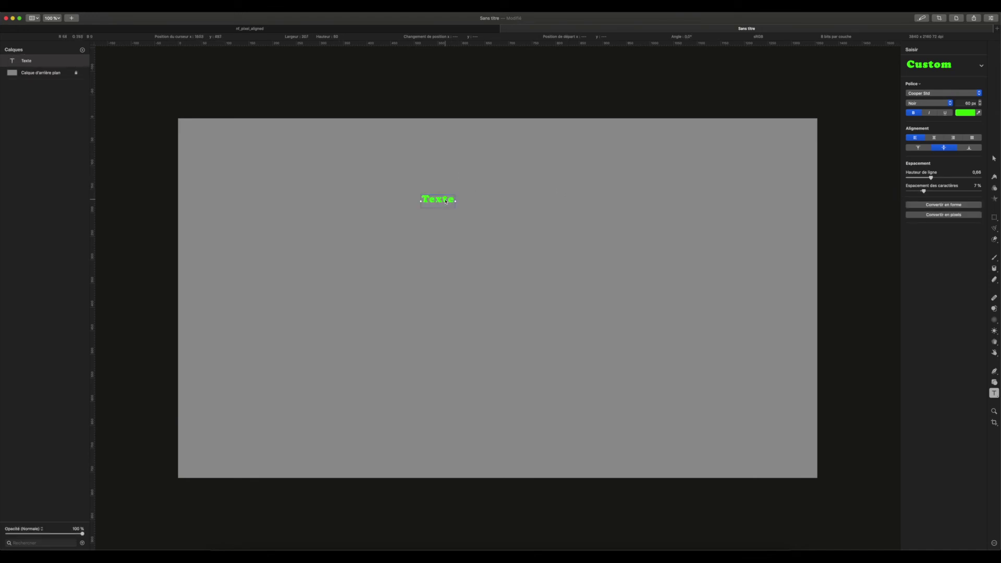
double_click(440, 200)
type("essais")
- Save the green text's formatting as a new text style named "essais"
left_click(978, 67)
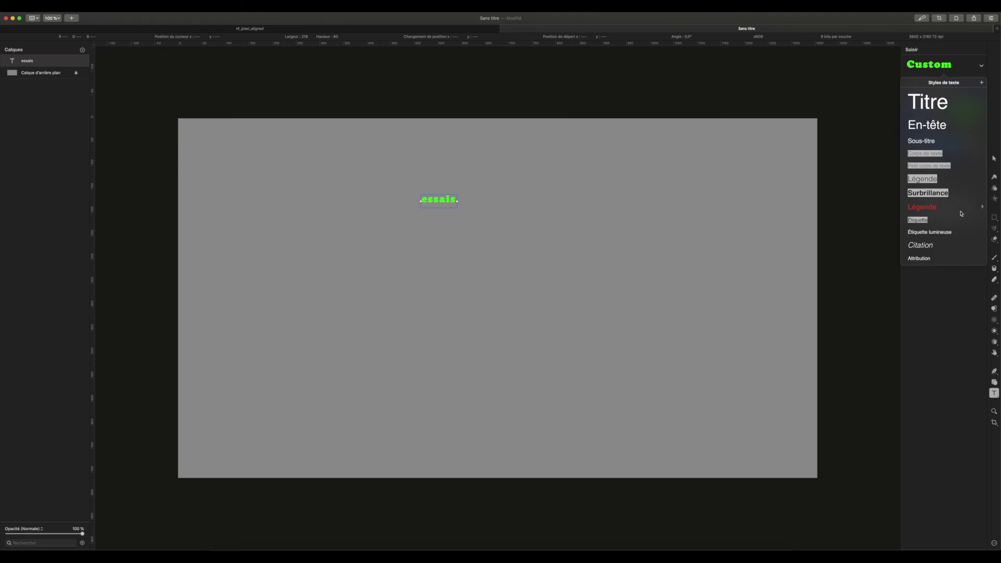
left_click(981, 82)
type("essais")
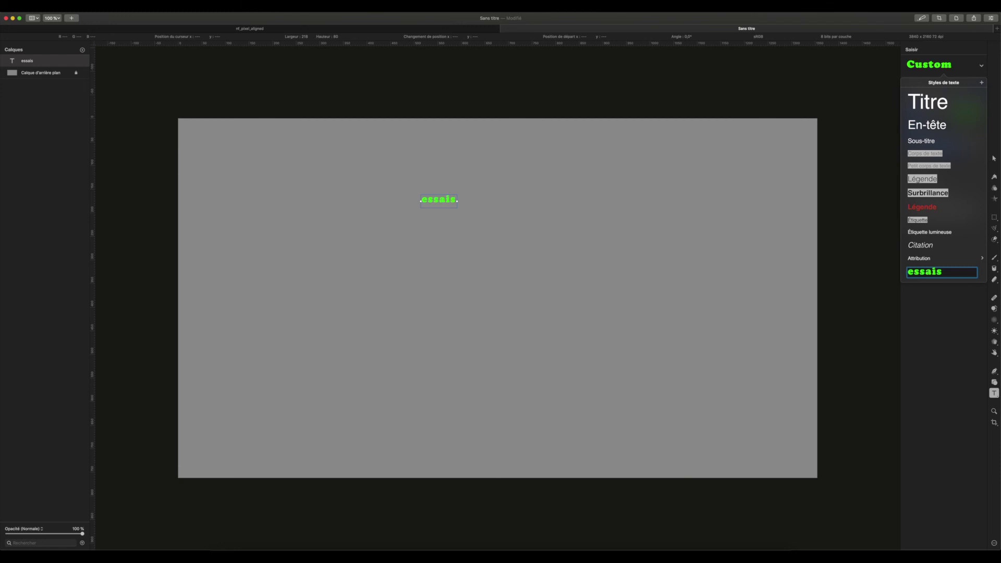
key("Return")
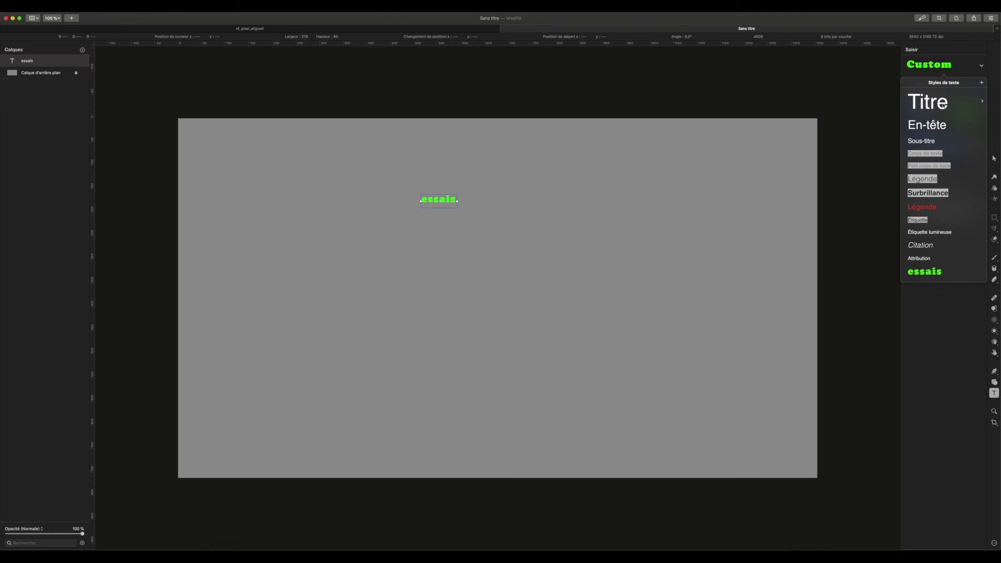
left_click(958, 347)
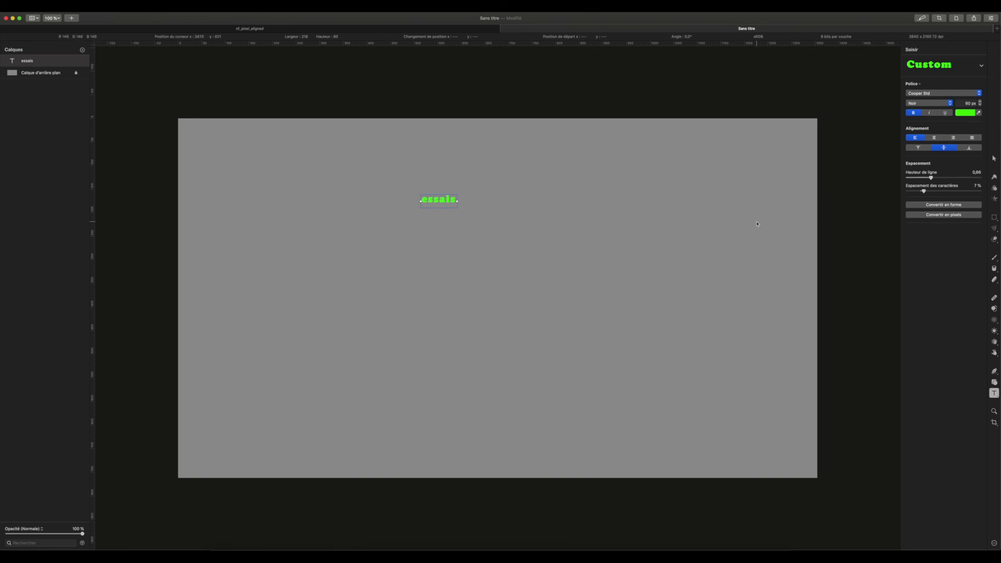
- Widen the text box of the "essais" text considerably and delete its layer
left_click_drag(457, 201, 693, 201)
right_click(40, 60)
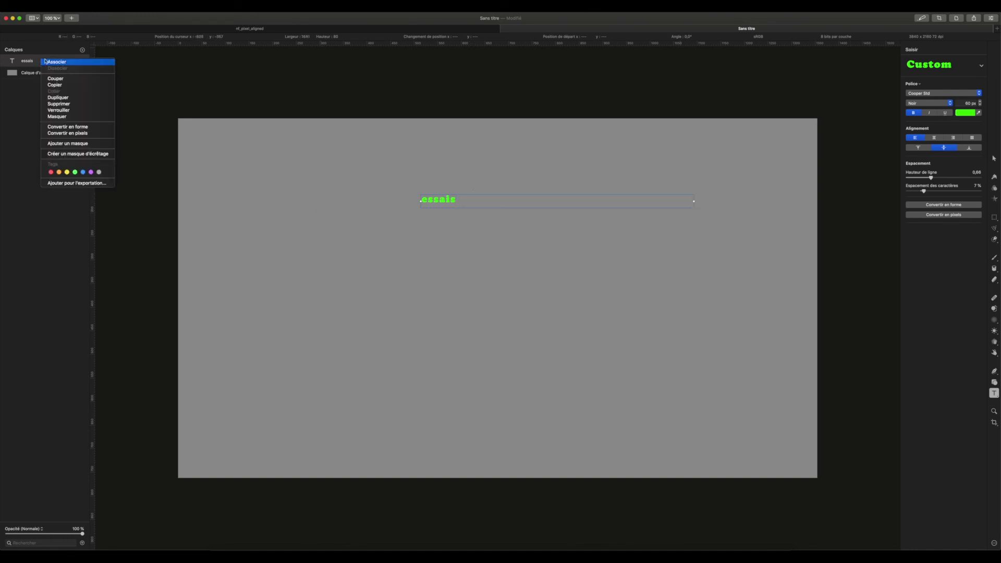
left_click(68, 109)
key("Delete")
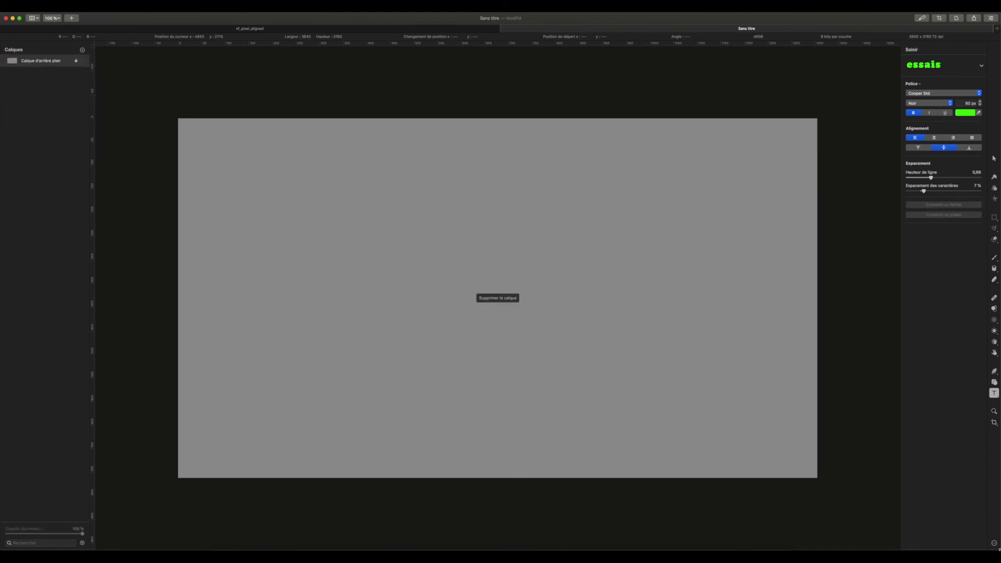
- Place a circular text on the canvas with the Frappe circulaire tool and flip the text along its path
left_click(995, 393)
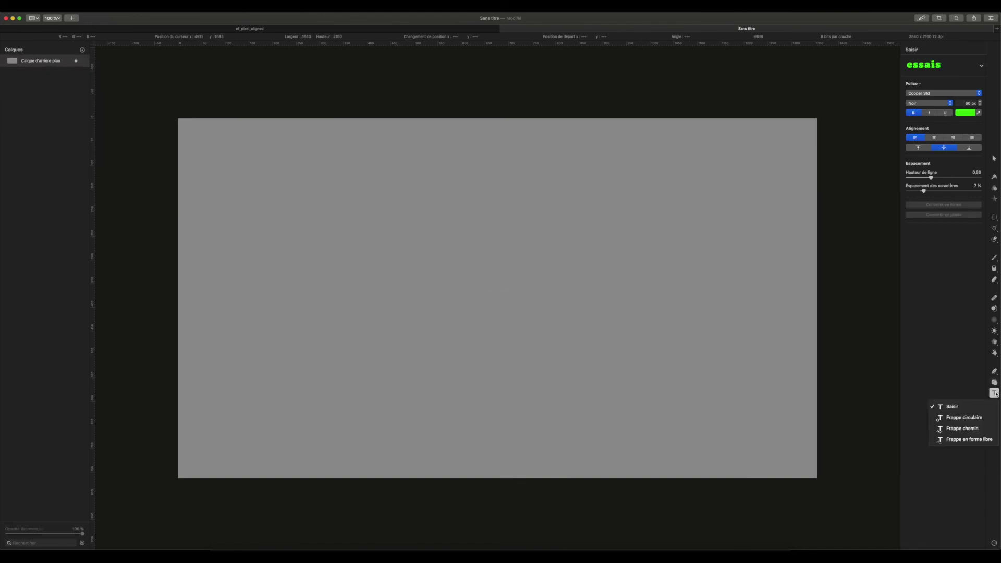
left_click(968, 423)
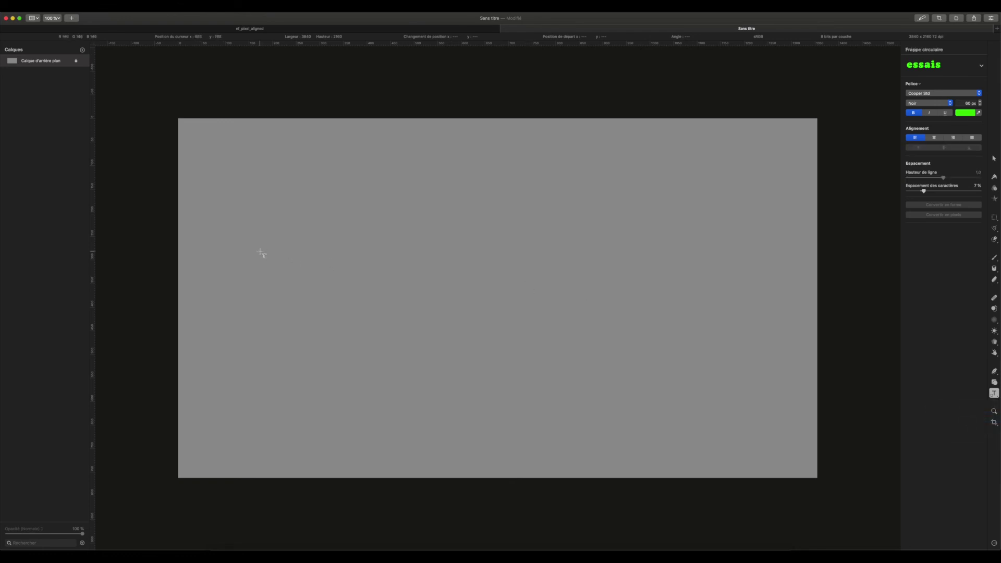
left_click(313, 267)
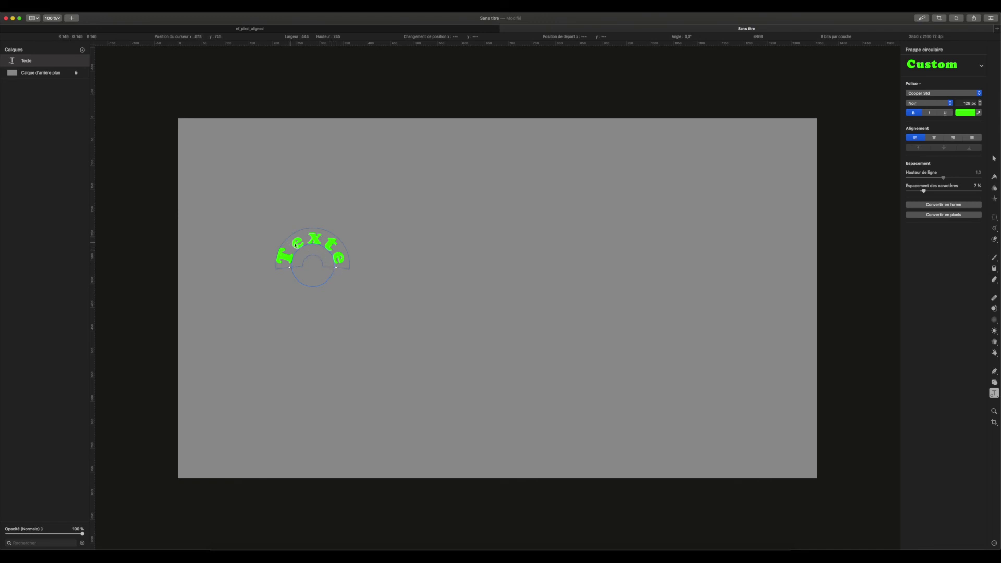
right_click(306, 246)
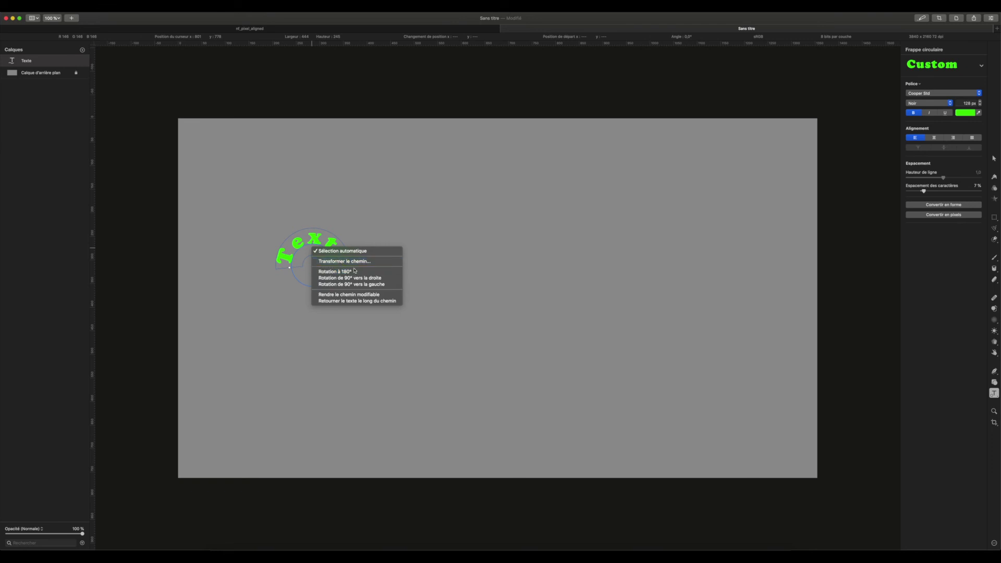
left_click(383, 301)
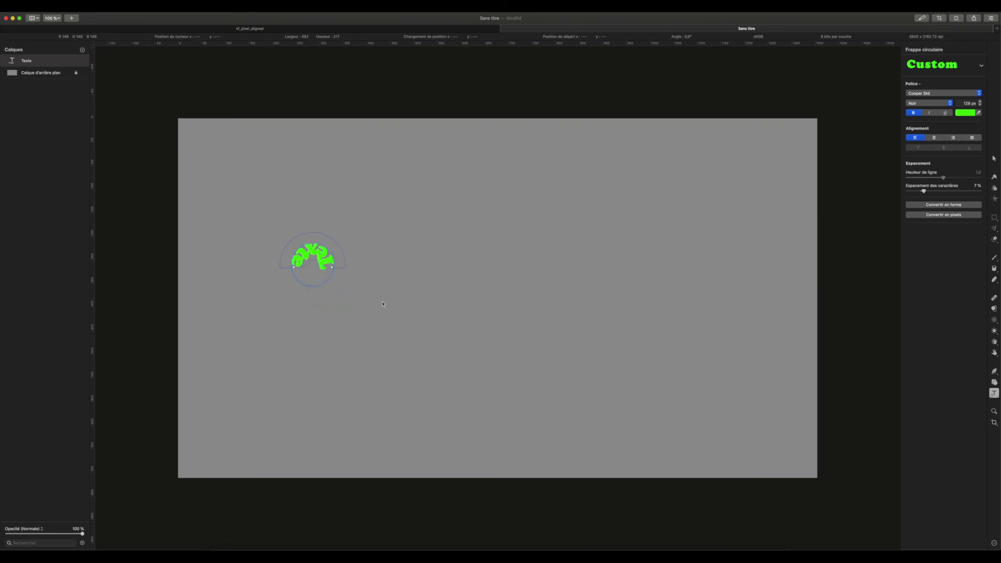
- Make the circular text's path editable and move its anchor points to stretch it into an irregular outline
right_click(325, 267)
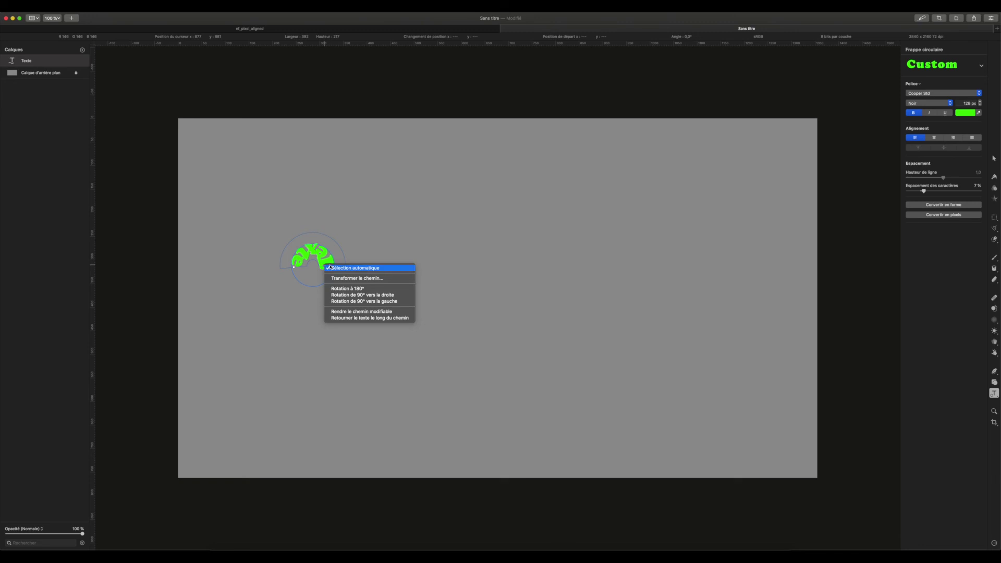
left_click(377, 312)
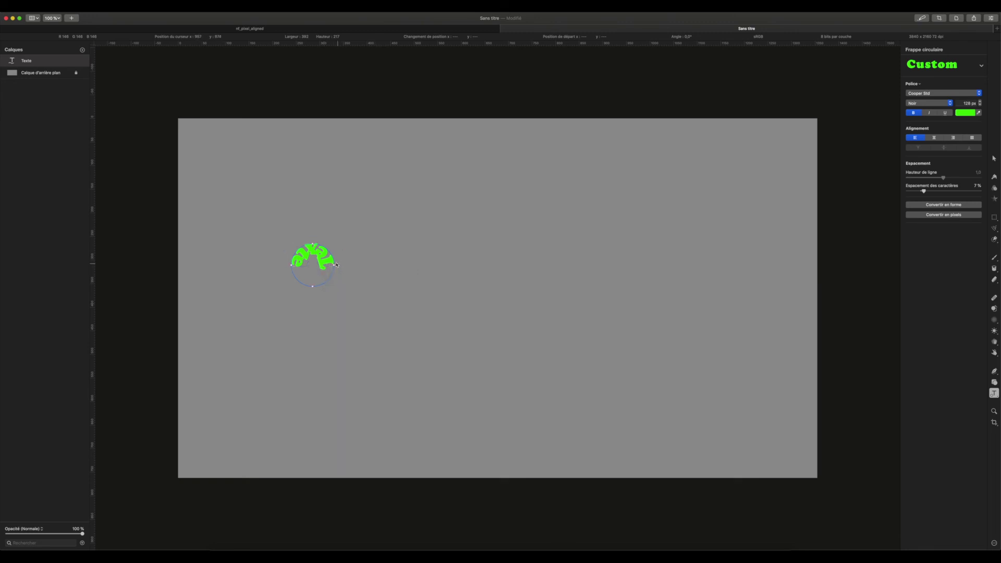
left_click_drag(335, 267, 560, 266)
left_click_drag(335, 267, 374, 211)
left_click_drag(312, 245, 270, 204)
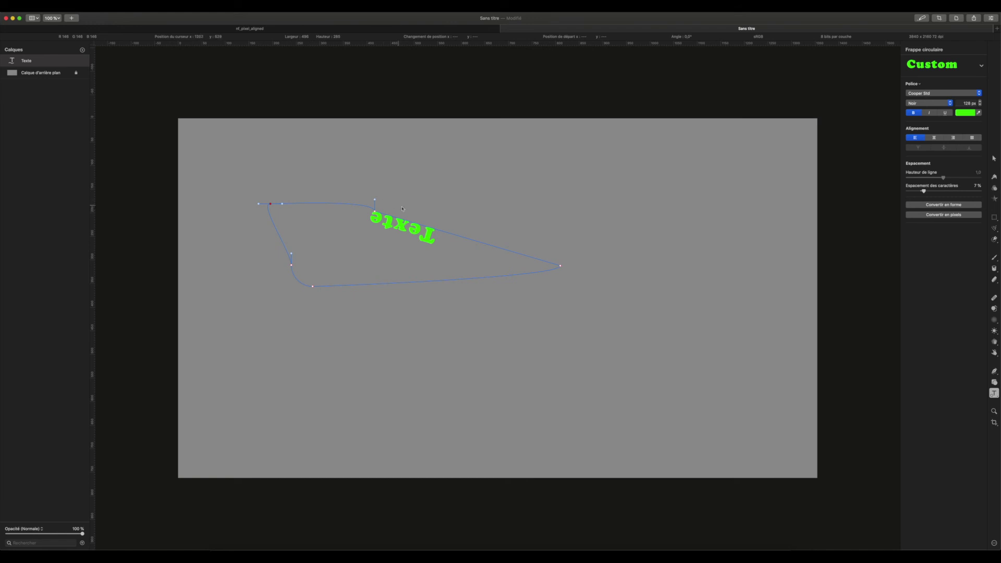
- Flip the text along the reshaped path and delete the Texte layer
right_click(412, 236)
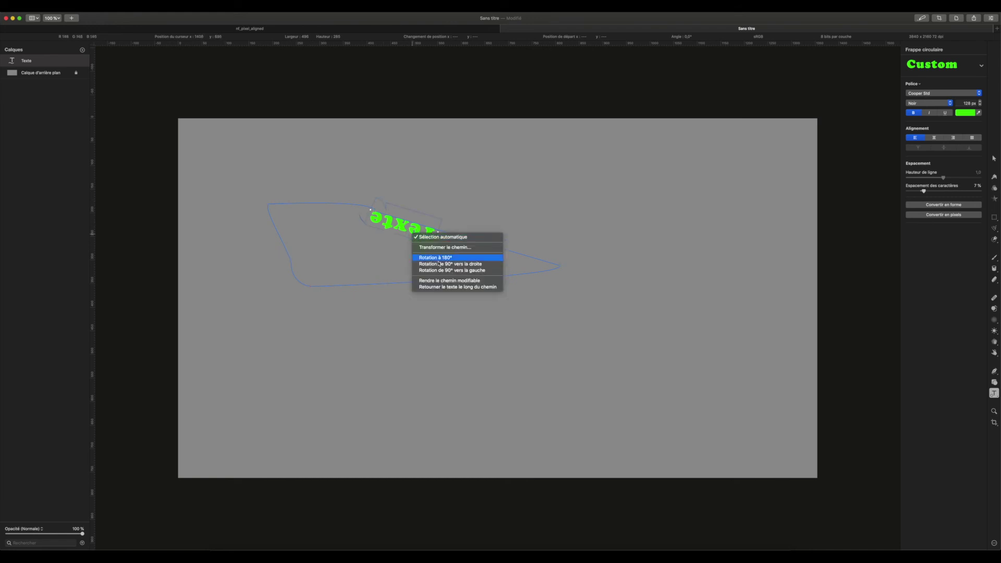
left_click(438, 286)
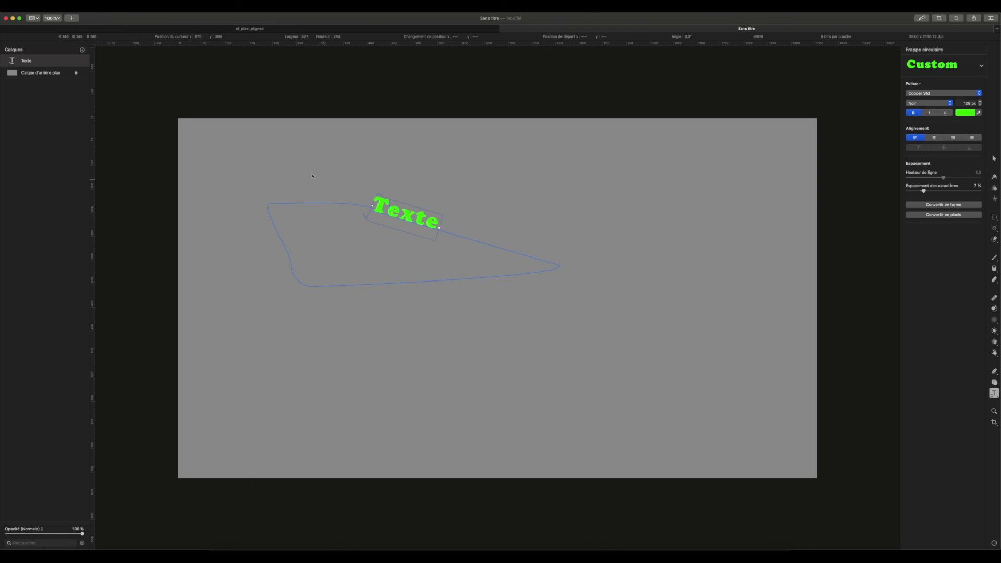
right_click(48, 63)
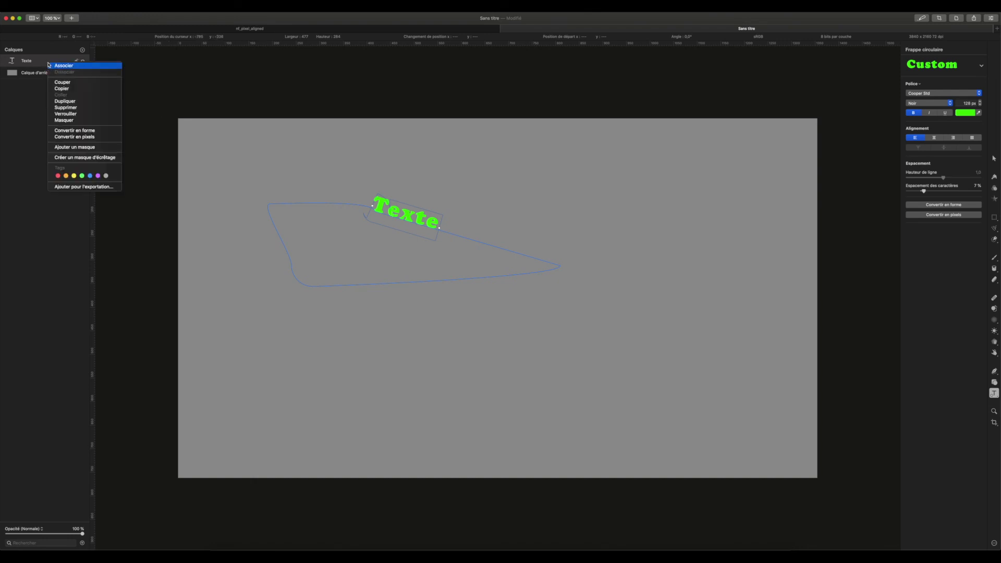
left_click(73, 108)
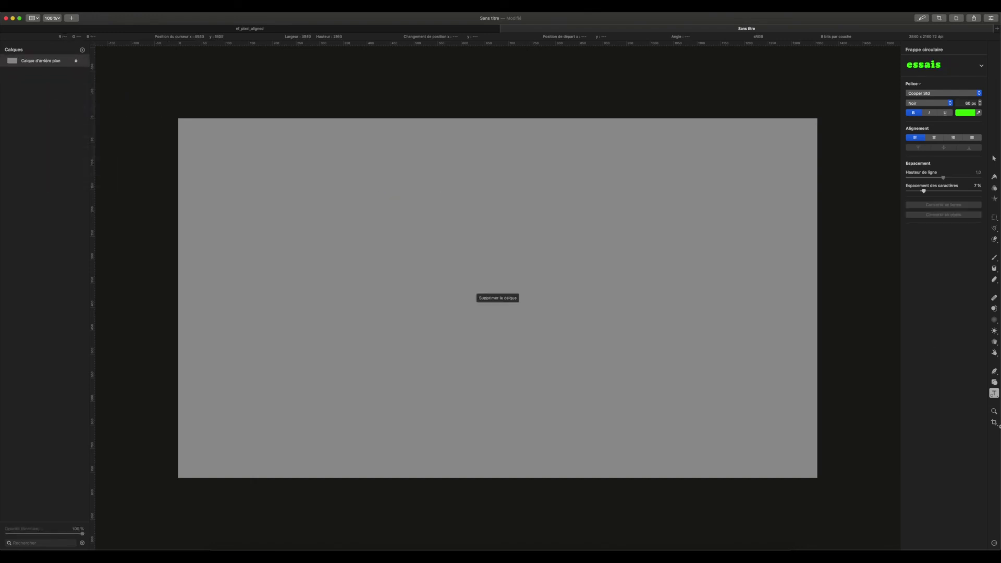
- Draw a zigzag path of straight segments across the canvas with the Frappe chemin text tool
left_click(993, 393)
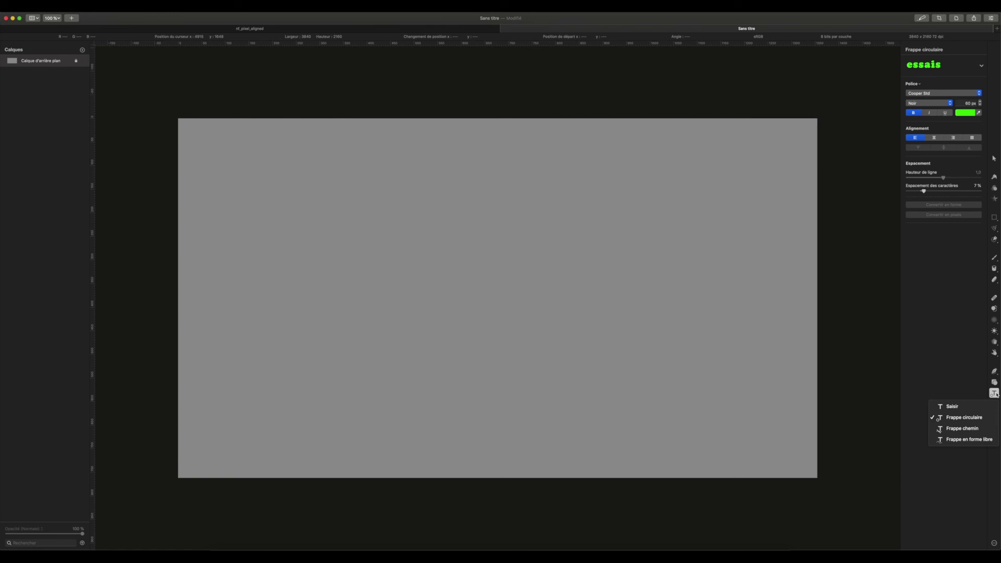
left_click(972, 429)
left_click_drag(260, 336, 284, 255)
left_click(349, 242)
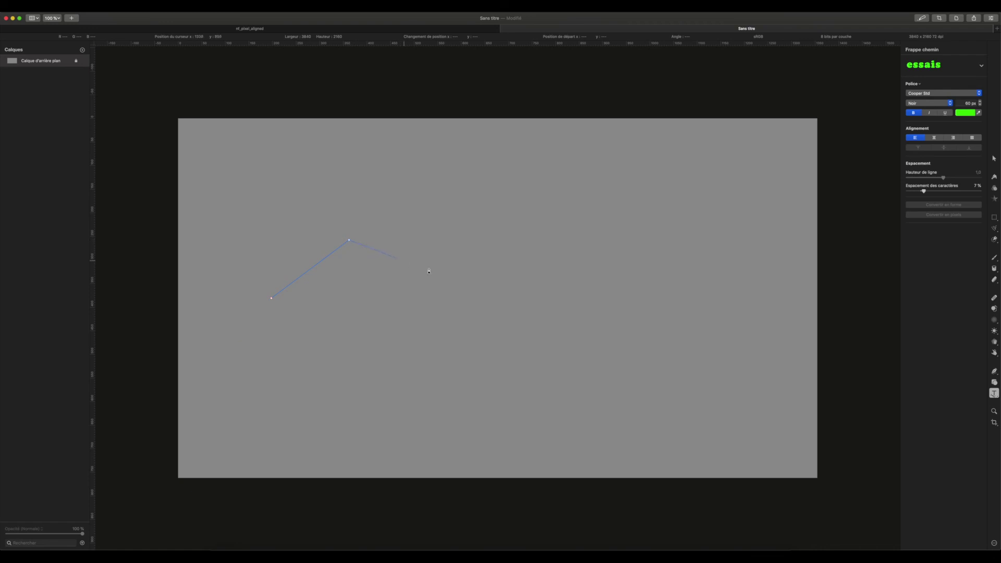
left_click(685, 312)
double_click(775, 322)
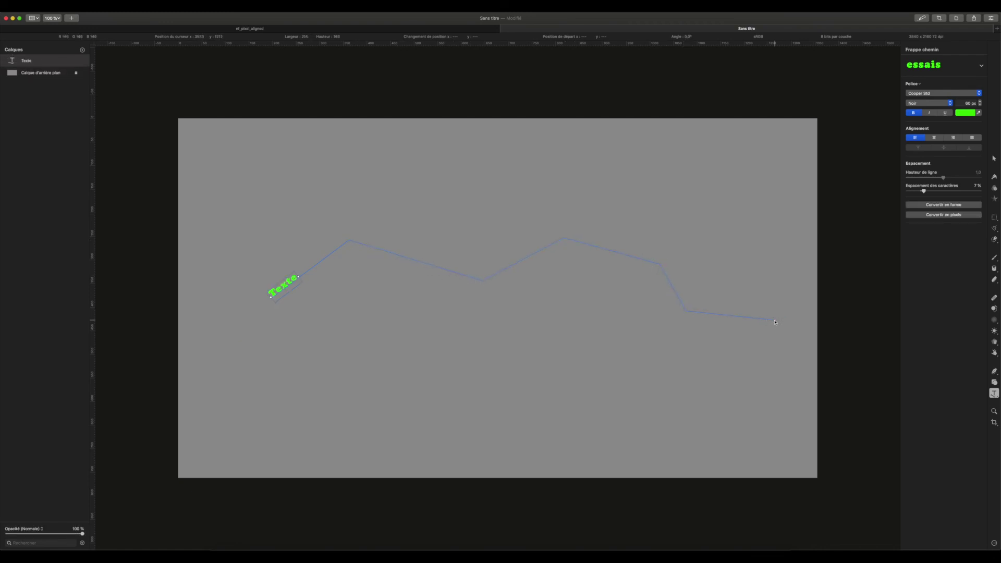
- Replace the placeholder on the zigzag path with a long run of the letter "a" and delete that text layer
double_click(279, 289)
type("aaaaaaaaaaaaaaaaaa")
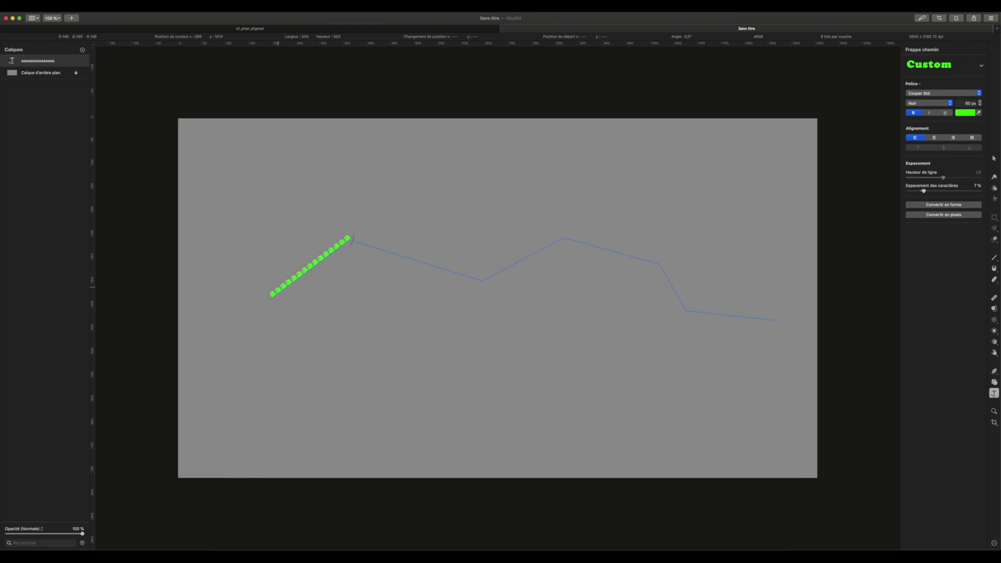
type("aaaaaaaaaaaaaaaaaaaaaa")
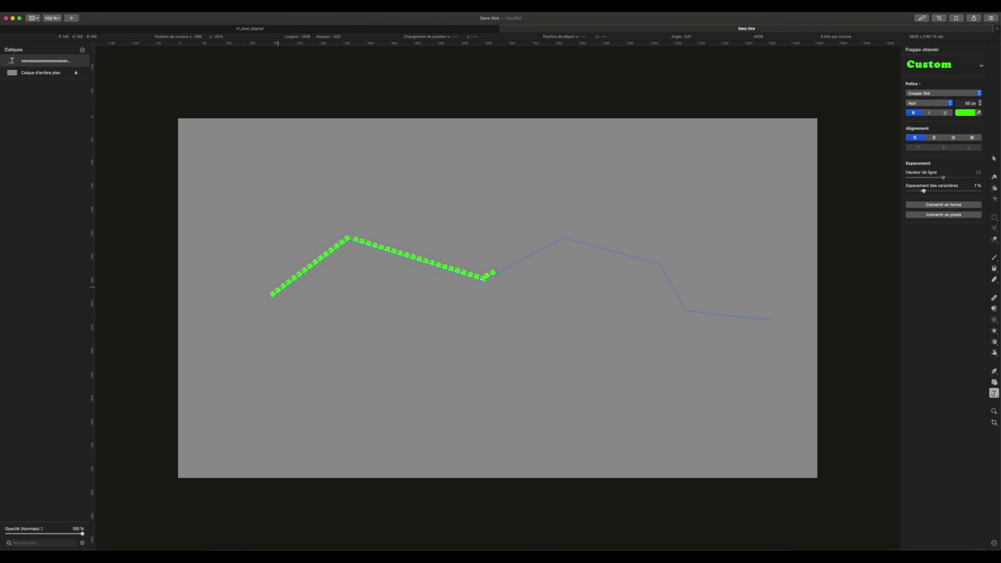
type("aaaaaaaaaaaaaaaaaaaaaaaaaaaaaaaa")
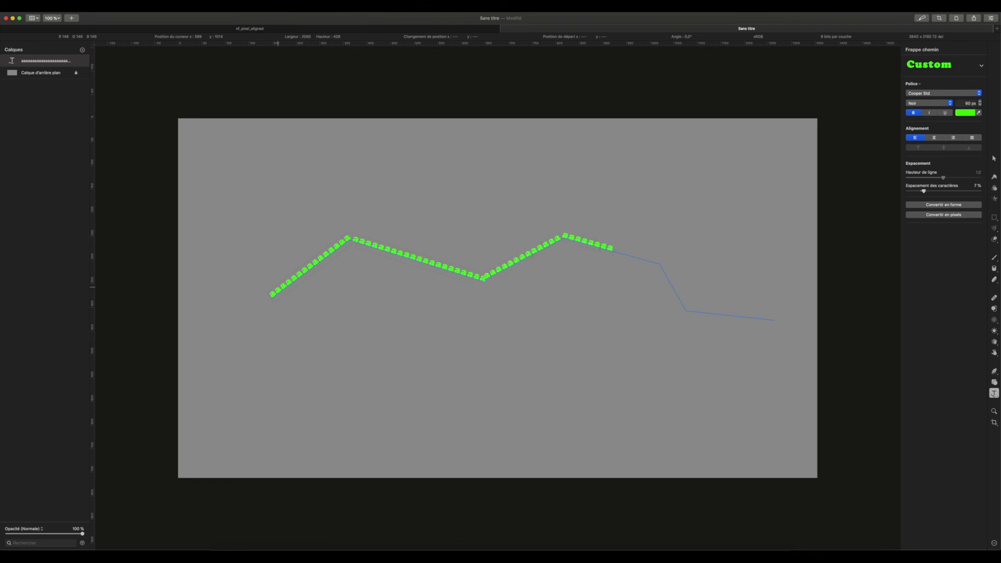
right_click(11, 61)
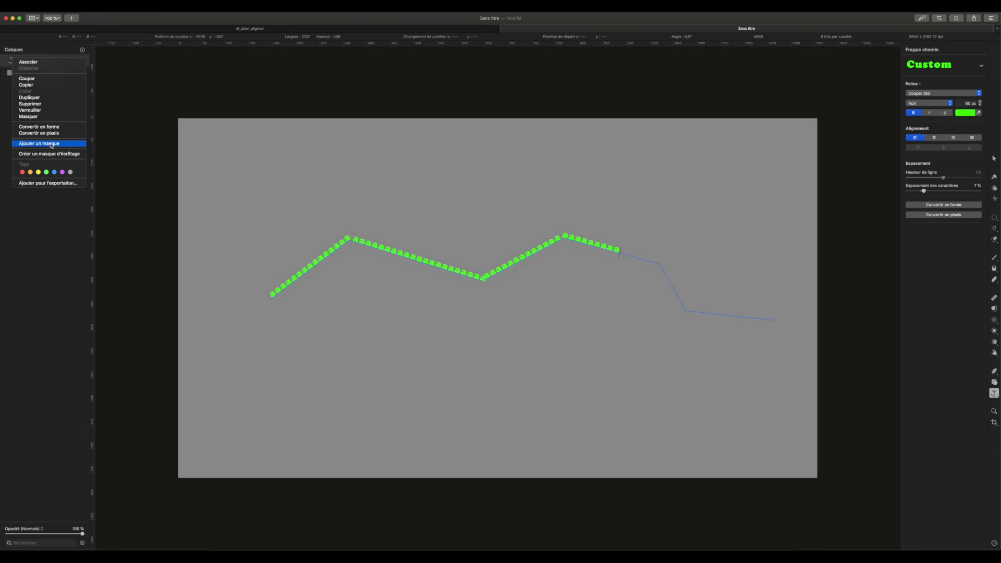
left_click(29, 104)
- Draw a freehand wavy text path across the canvas with the Frappe en forme libre tool
left_click(994, 393)
left_click(980, 444)
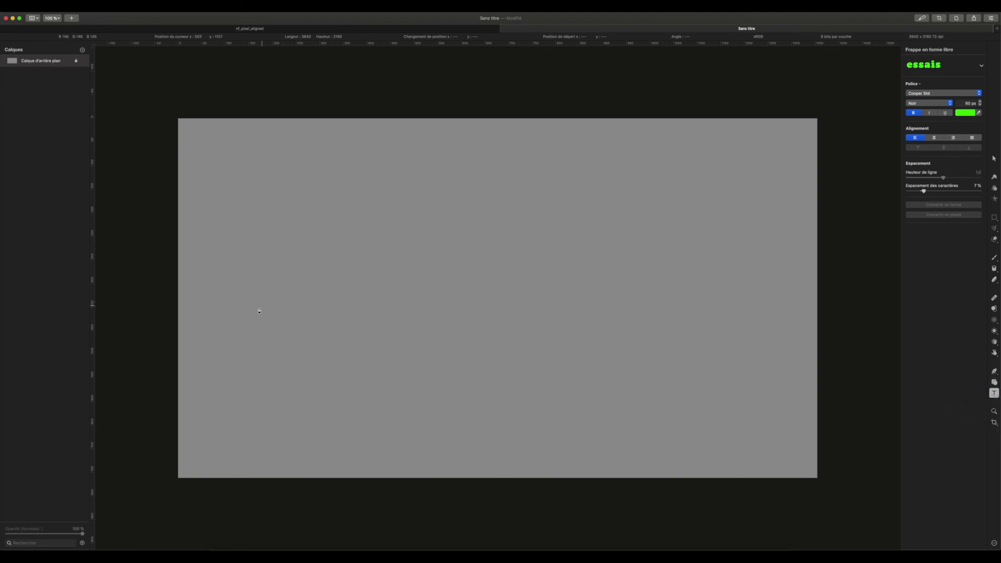
mouse_move(319, 304)
left_mouse_down()
mouse_move(351, 325)
mouse_move(381, 266)
left_mouse_up()
left_click_drag(693, 259, 721, 265)
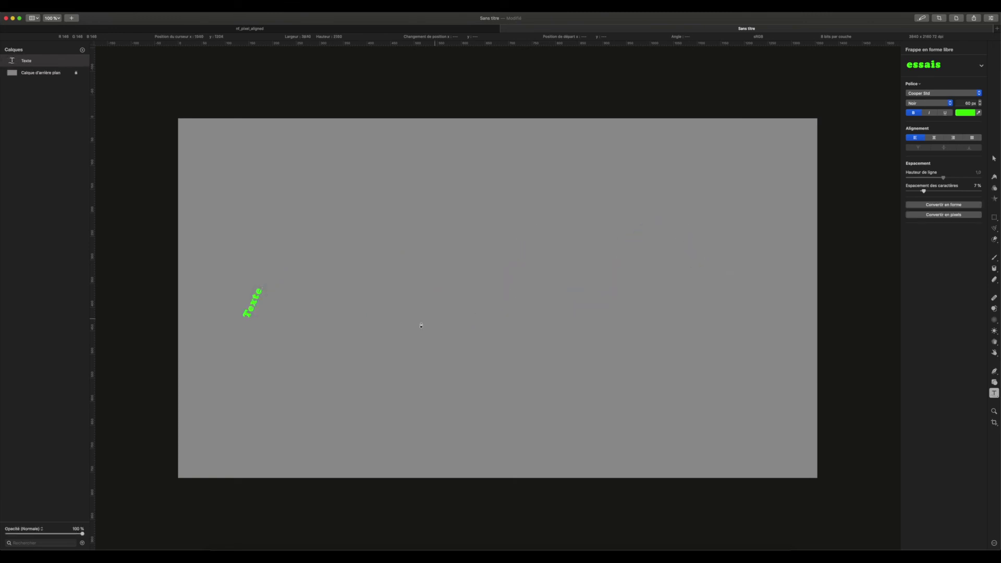
- Replace the placeholder text on the wavy path with a long run of the letter "a" following the curves
double_click(252, 305)
type("aaaaaaaaaaaaaaaaaaaaaaaaaaaaaaaaaaaaa")
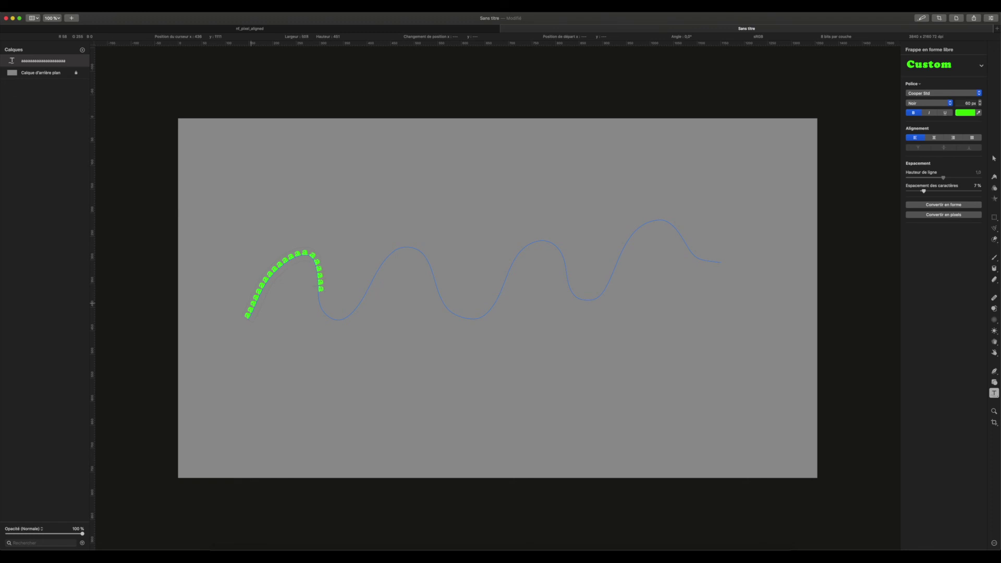
type("aaaaaaaaaaaaa")
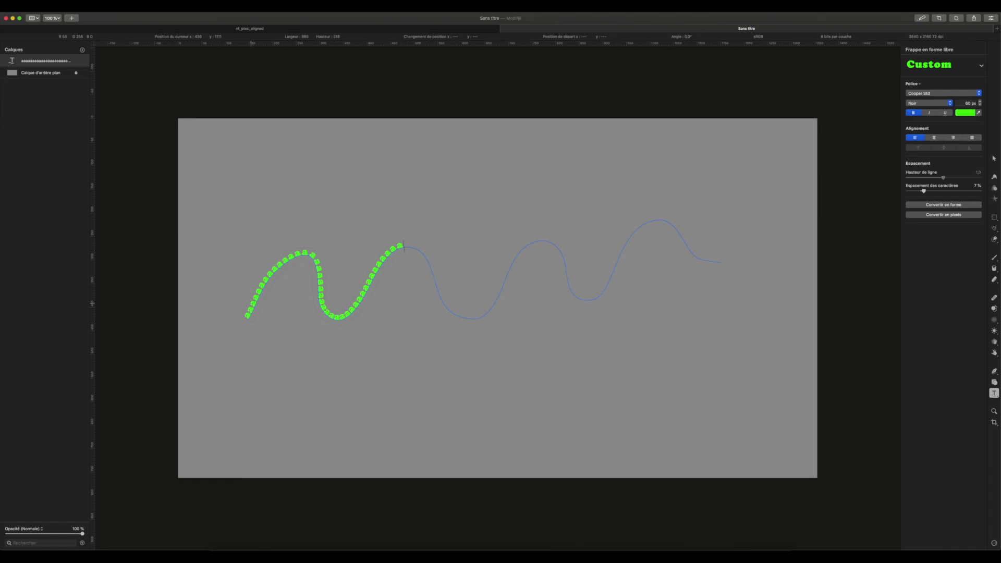
type("aaaaaaaaaaaaaaaaaaaaaaa")
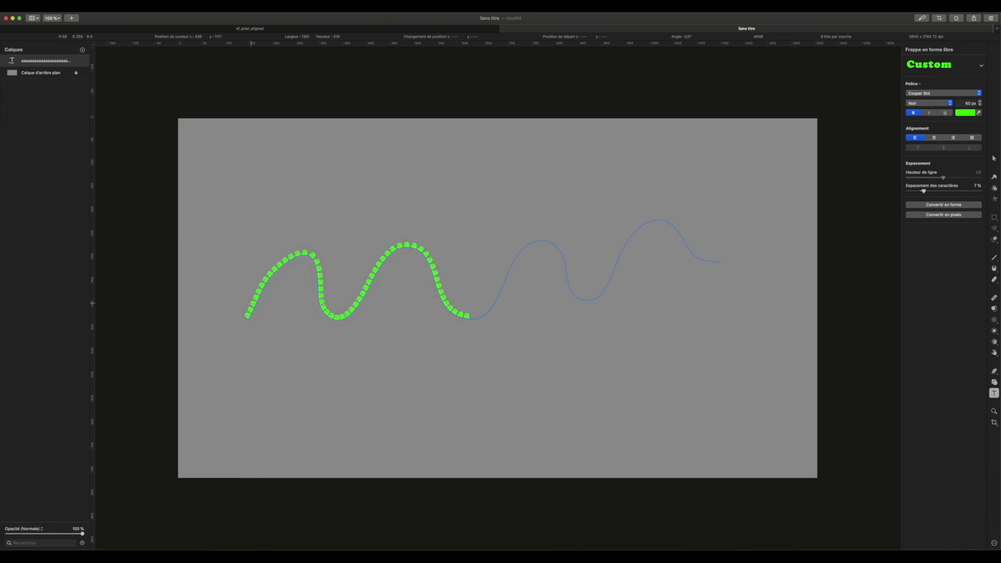